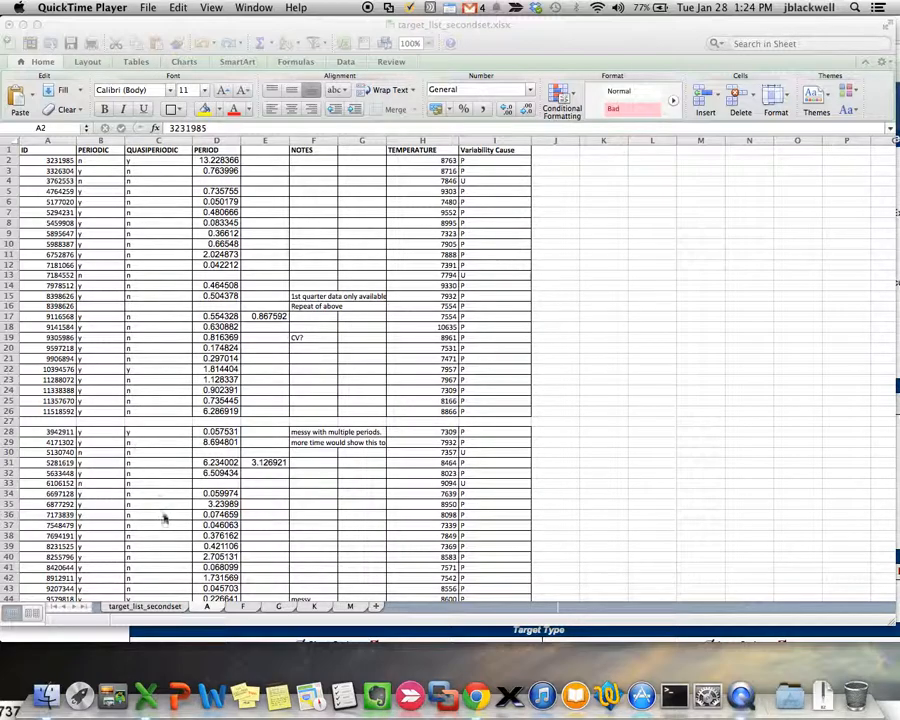
Open the target_list_secondset sheet and examine the two columns of star IDs under A Stars.
left_click(140, 610)
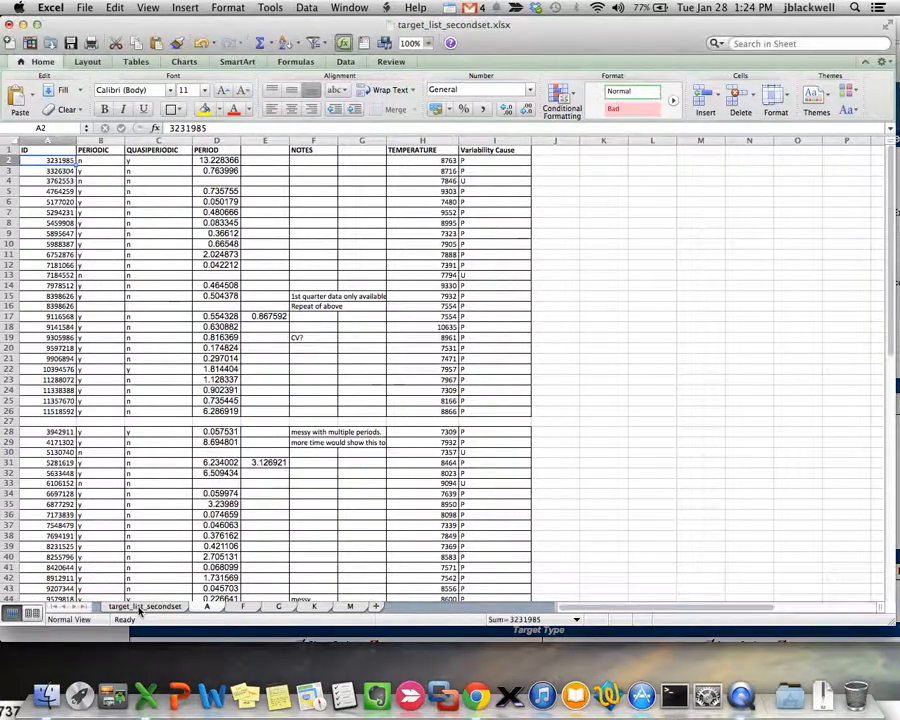
left_click(148, 607)
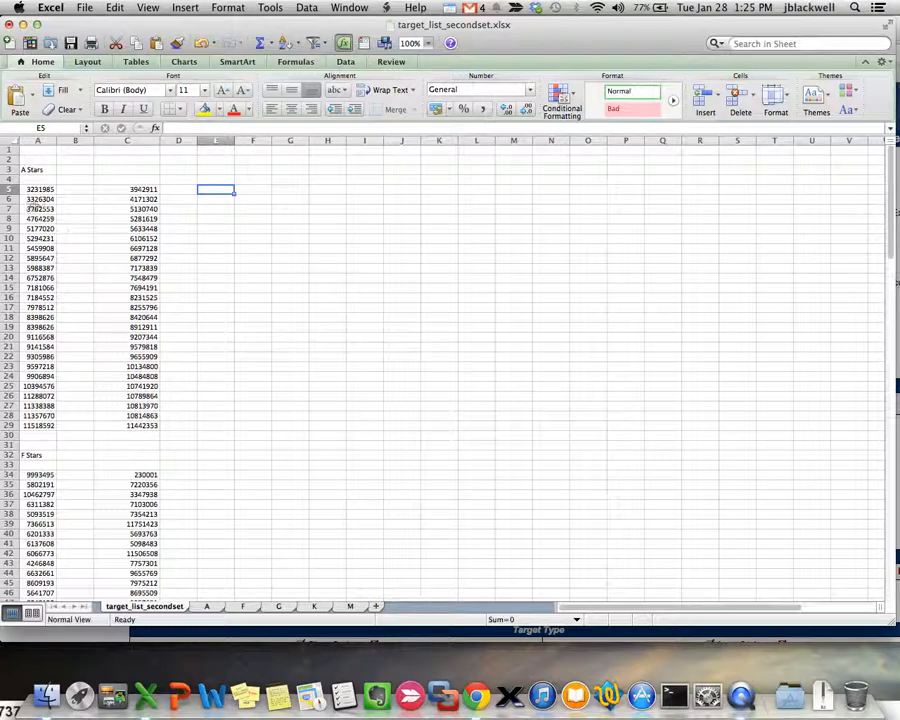
left_click_drag(40, 189, 33, 420)
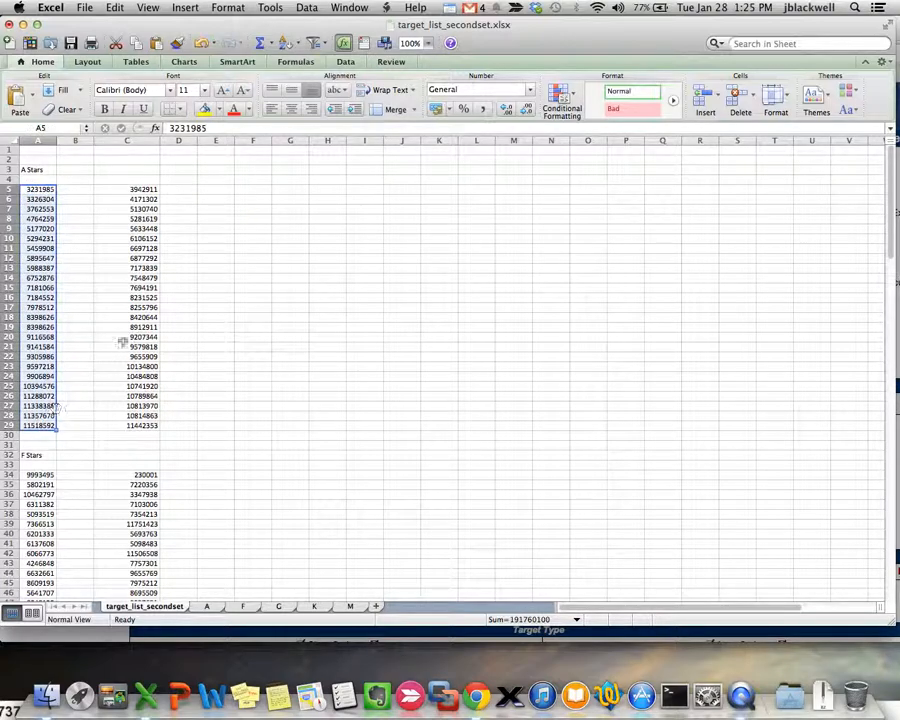
left_click_drag(140, 189, 142, 445)
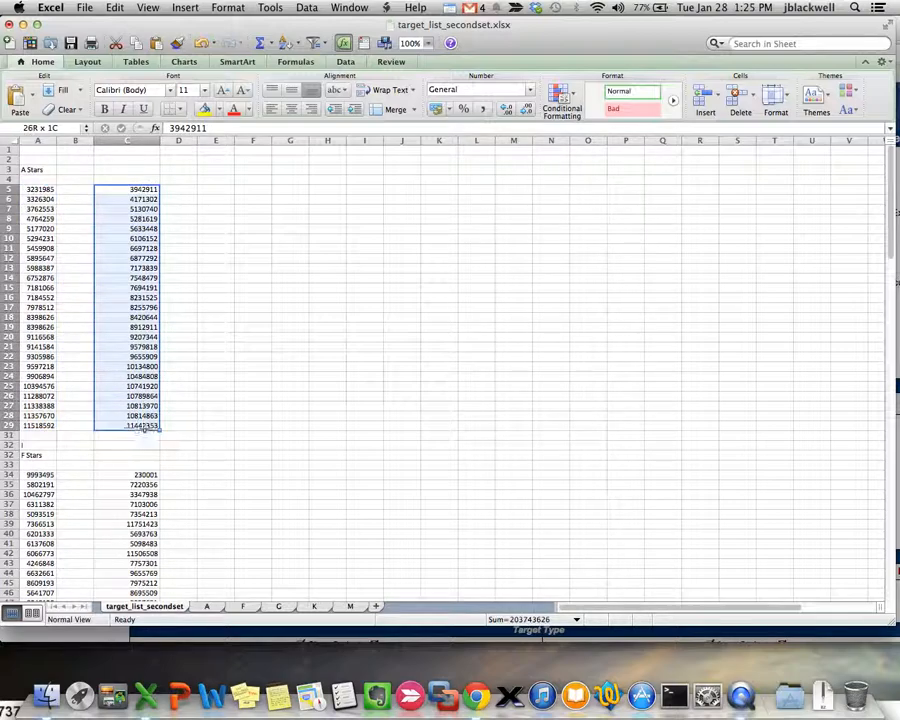
left_click(216, 324)
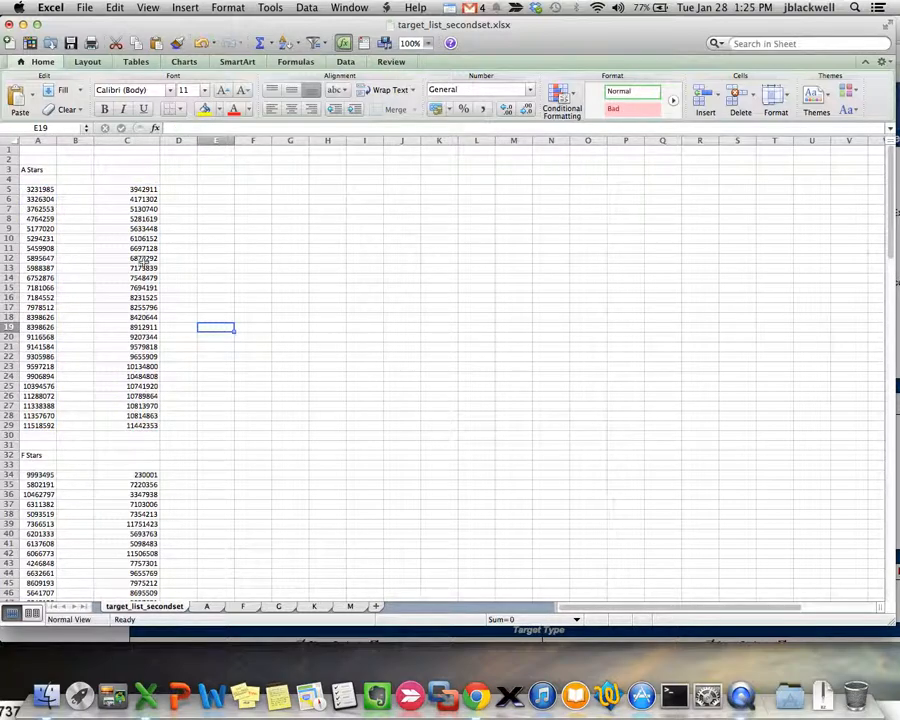
left_click(35, 169)
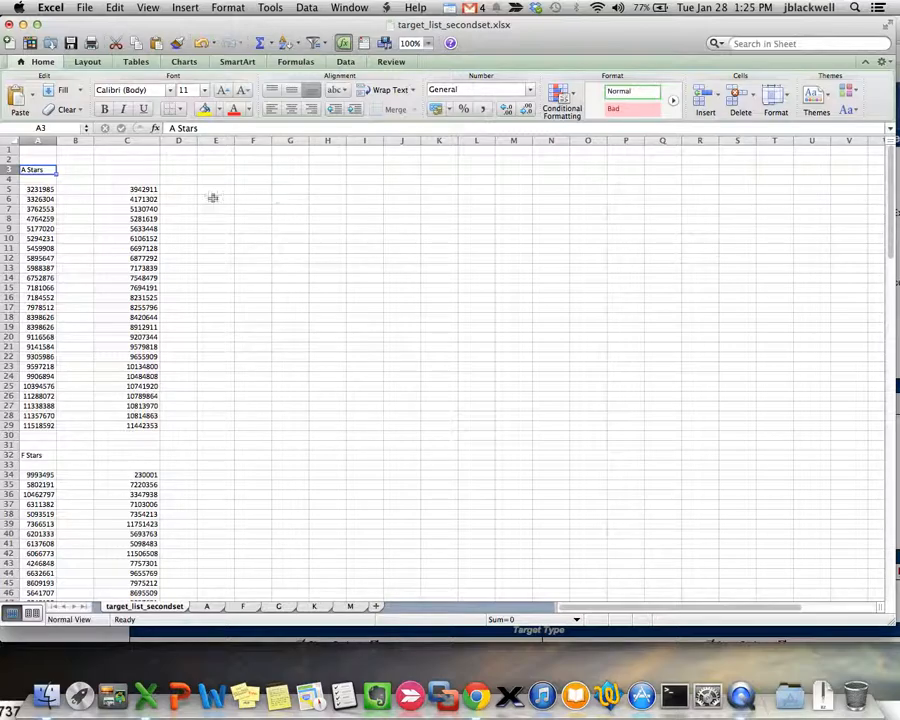
Examine the F, G, K and M Stars ID lists further down the sheet and return to its beginning.
scroll(236, 312, "down", 6)
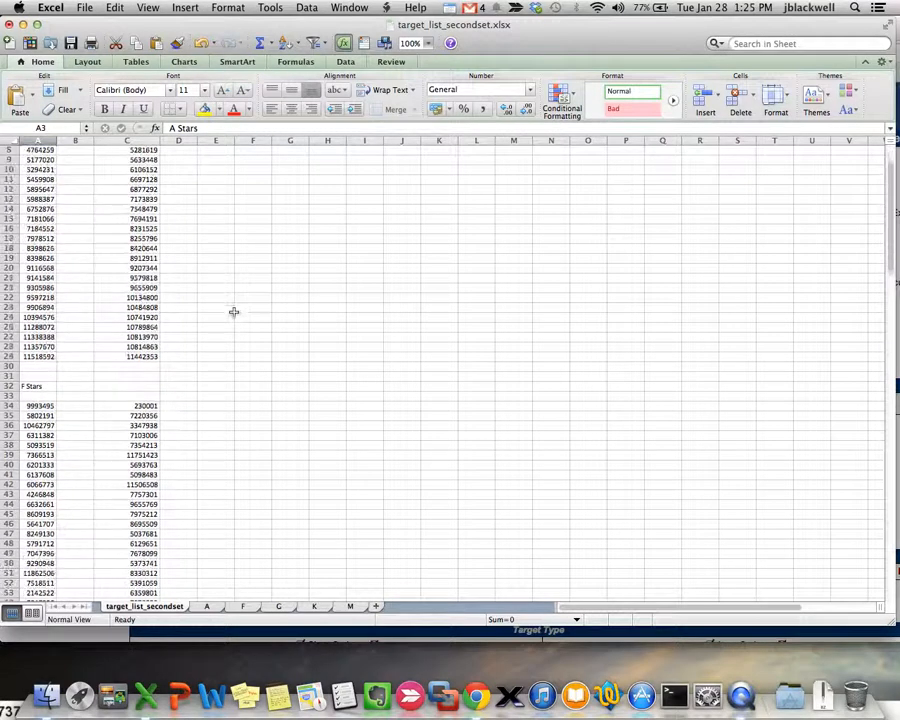
scroll(241, 321, "down", 3)
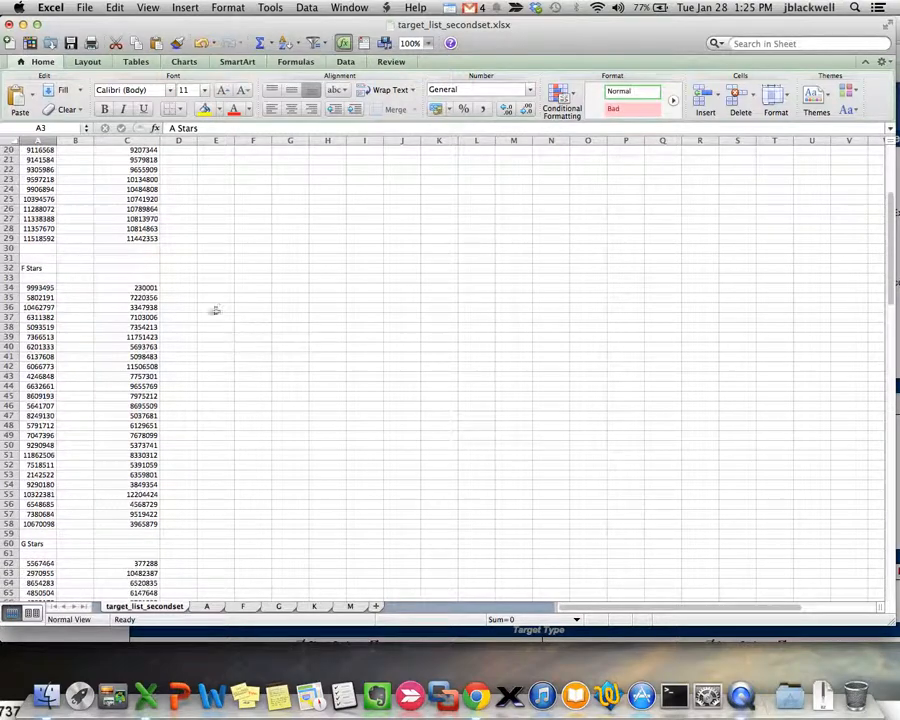
left_click(38, 268)
scroll(241, 315, "down", 10)
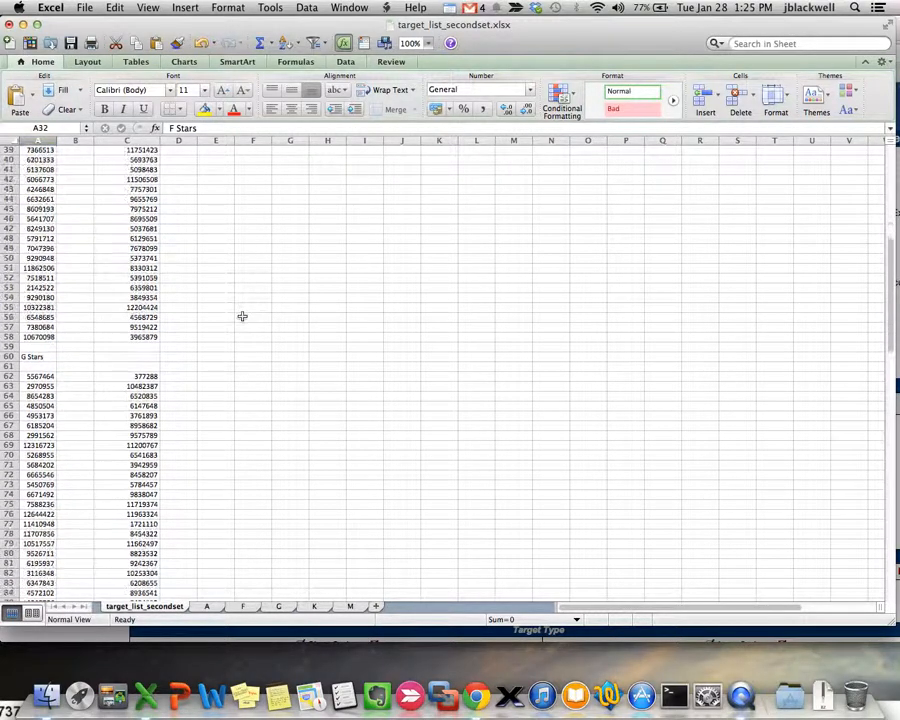
left_click(35, 278)
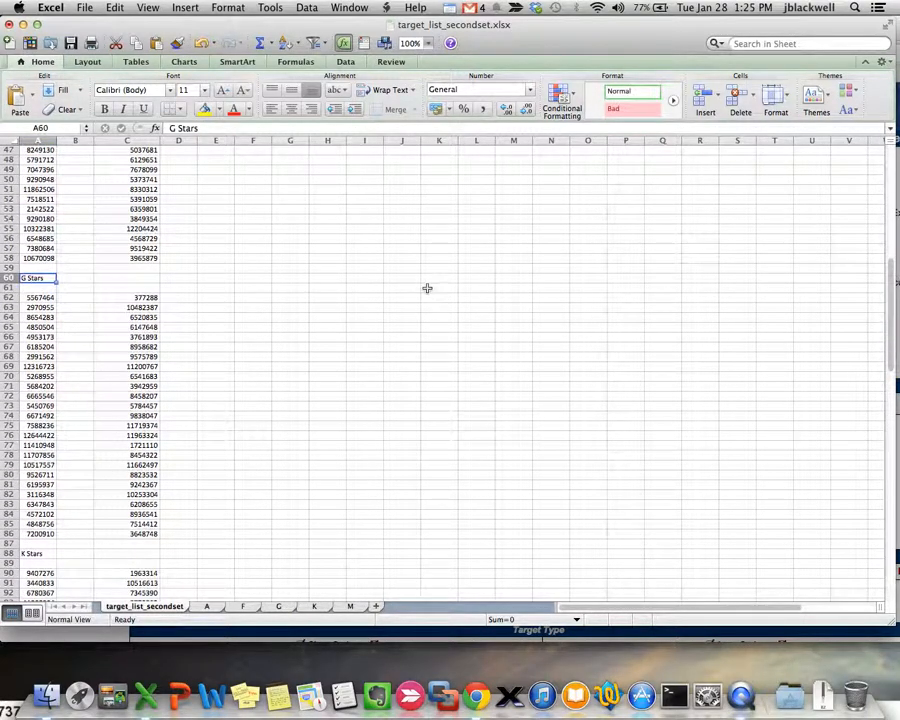
scroll(336, 321, "down", 9)
scroll(335, 318, "down", 2)
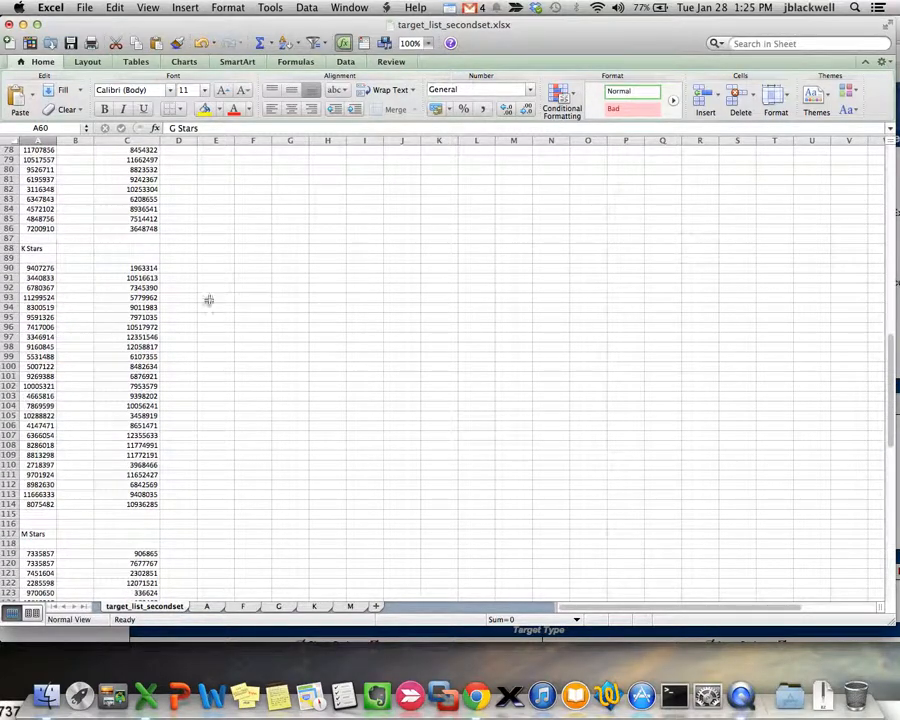
left_click(33, 248)
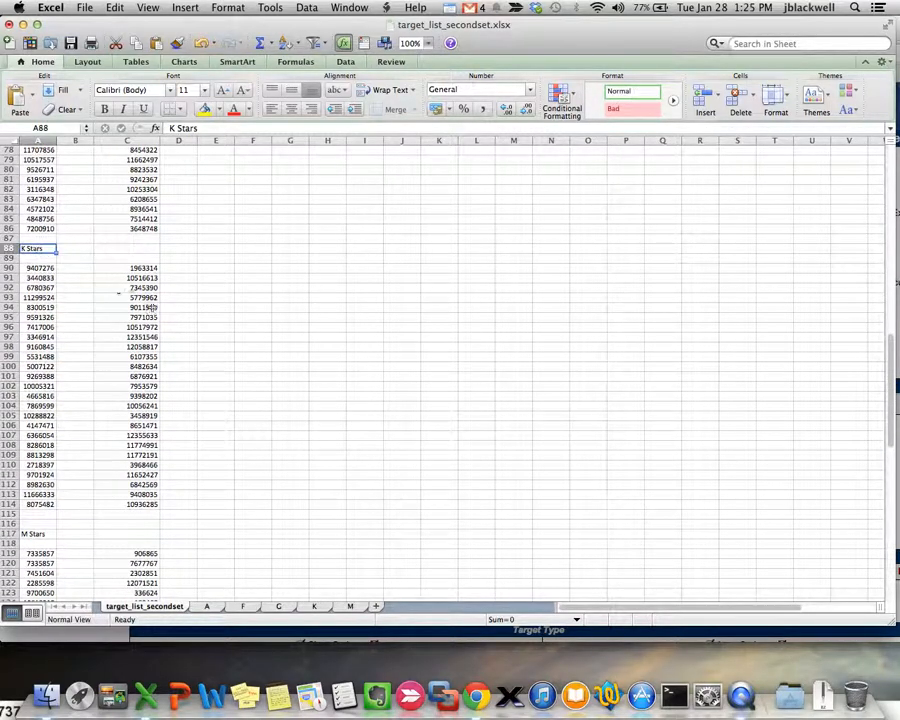
scroll(174, 318, "down", 2)
scroll(174, 318, "down", 7)
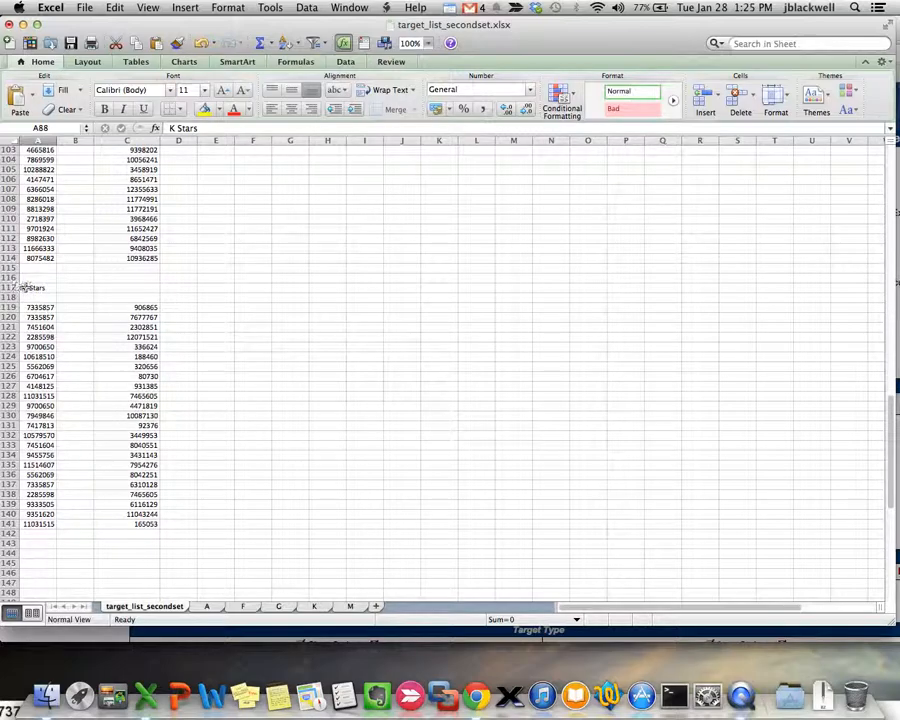
scroll(208, 342, "up", 20)
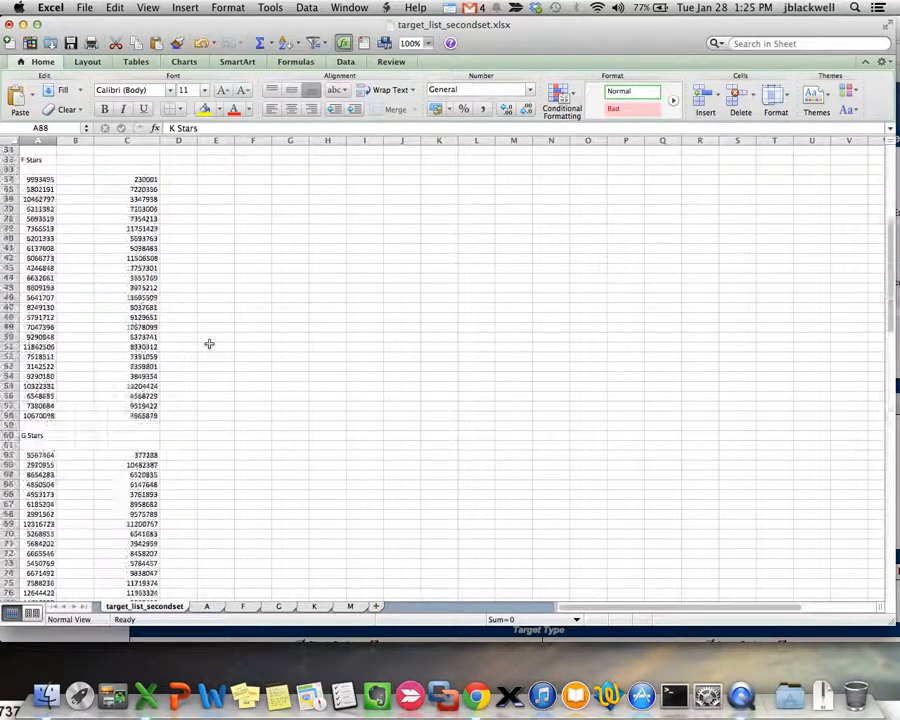
scroll(209, 344, "up", 5)
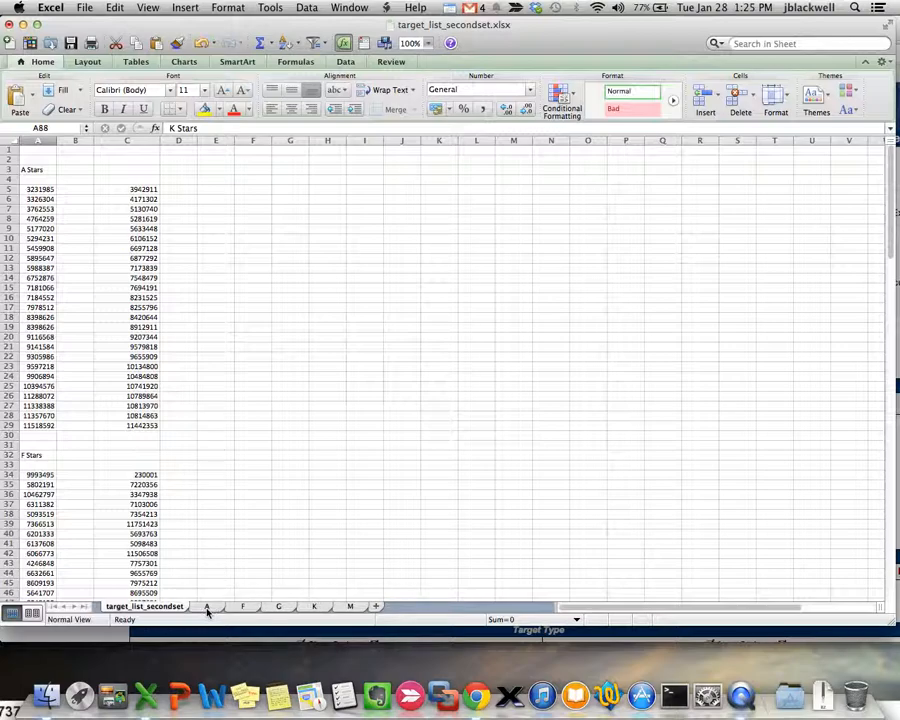
Look through the G, K and M sheets, and review the star table on sheet A.
left_click(284, 609)
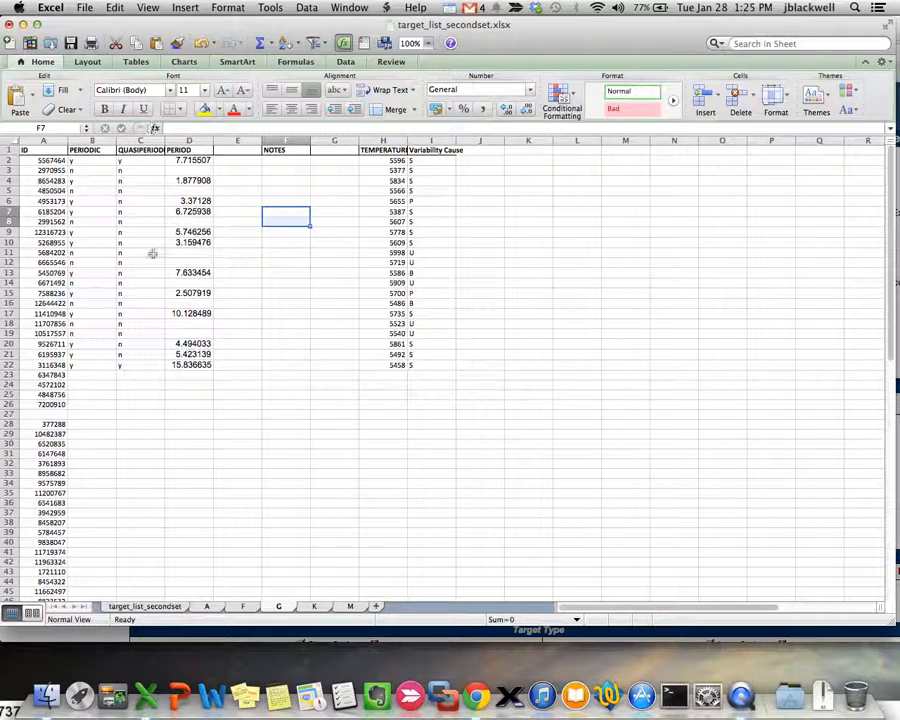
left_click(313, 607)
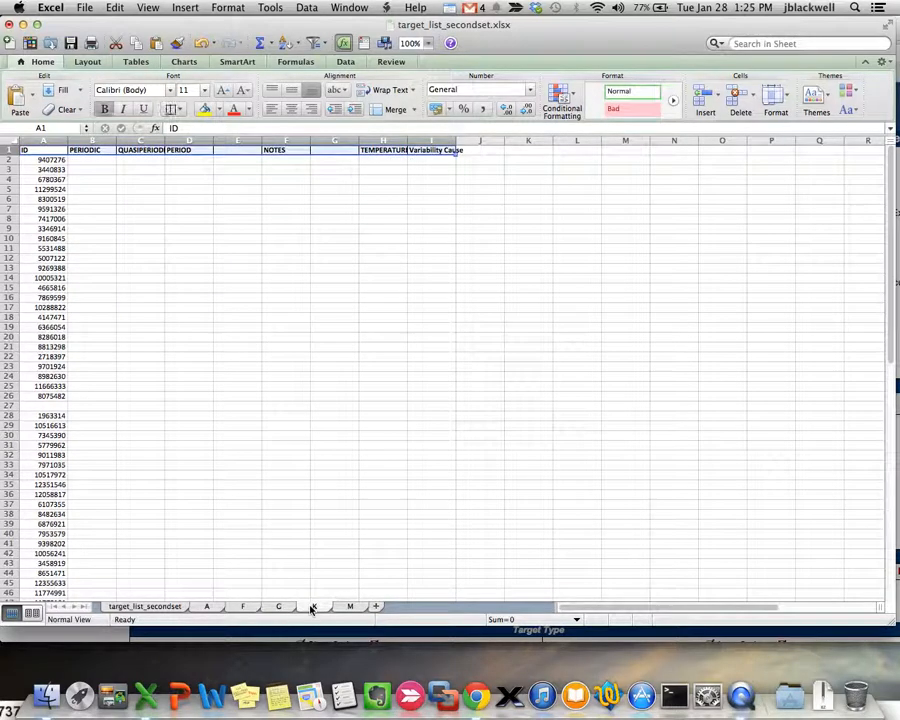
left_click(347, 607)
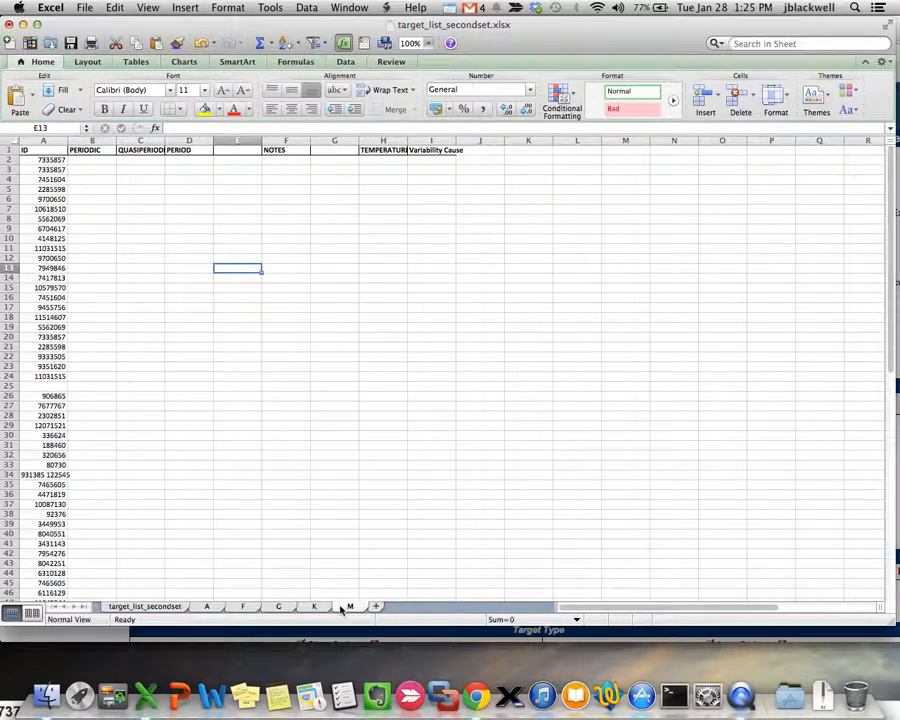
left_click(207, 607)
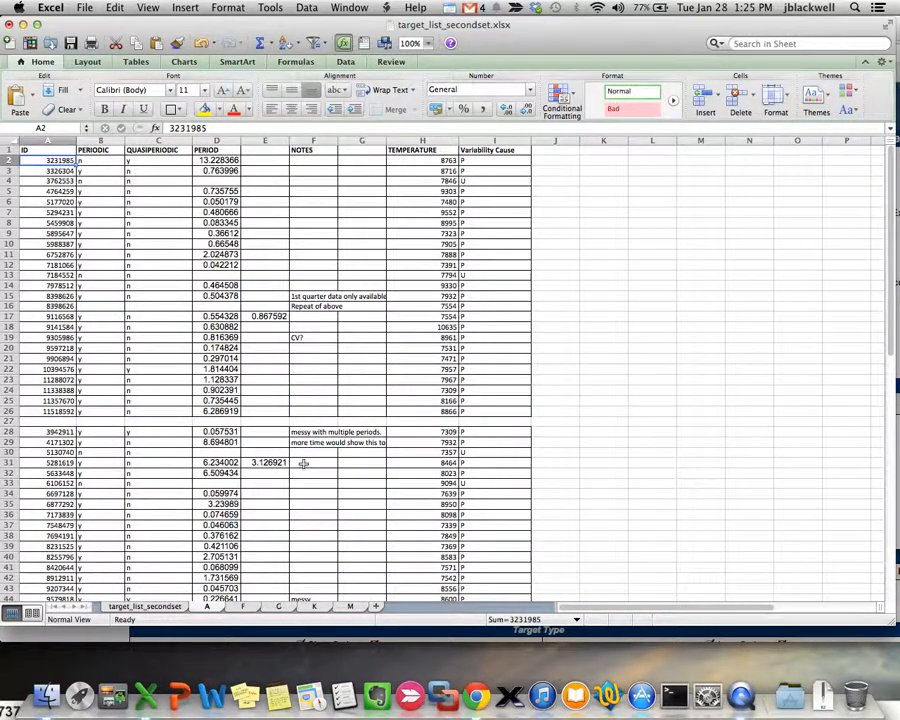
scroll(295, 455, "down", 10)
scroll(286, 444, "up", 10)
For the first star on sheet A, set PERIODIC to 0 and QUASIPERIODIC to 1, and clear its PERIOD value.
left_click(89, 160)
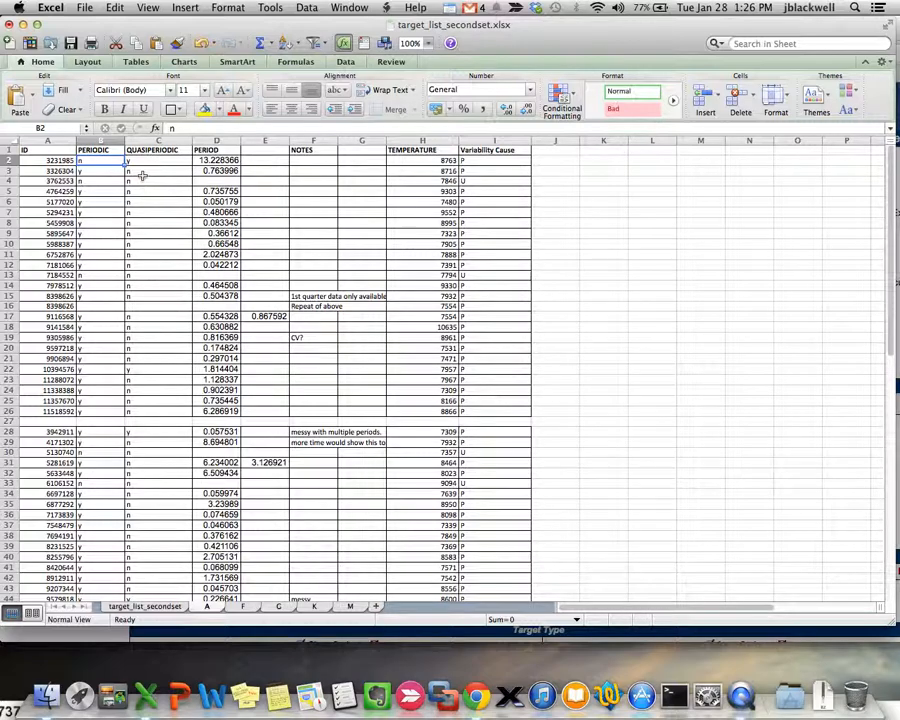
type("0")
key("Tab")
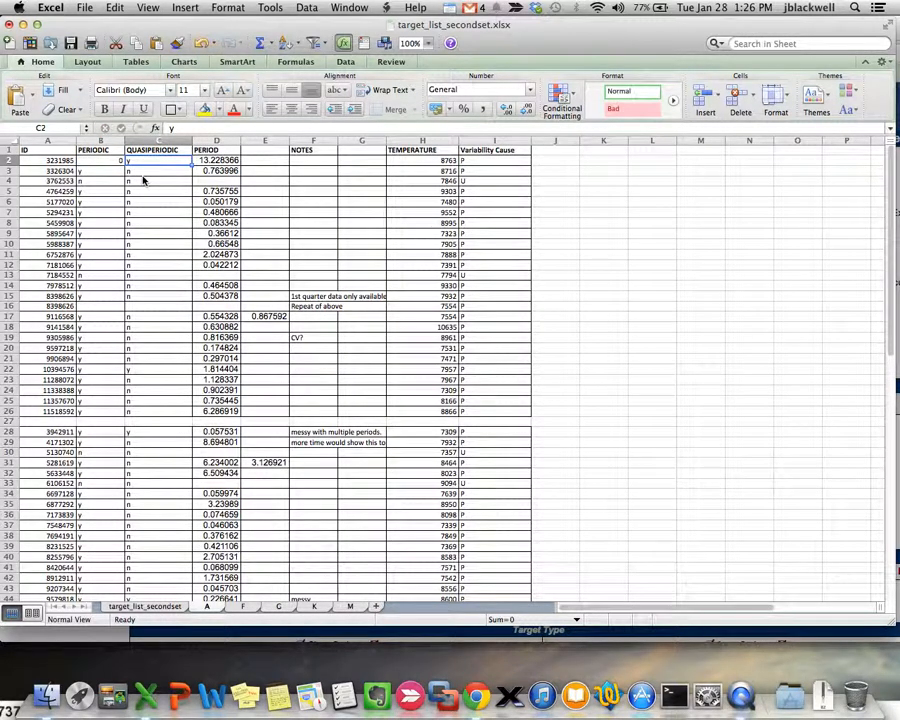
type("1")
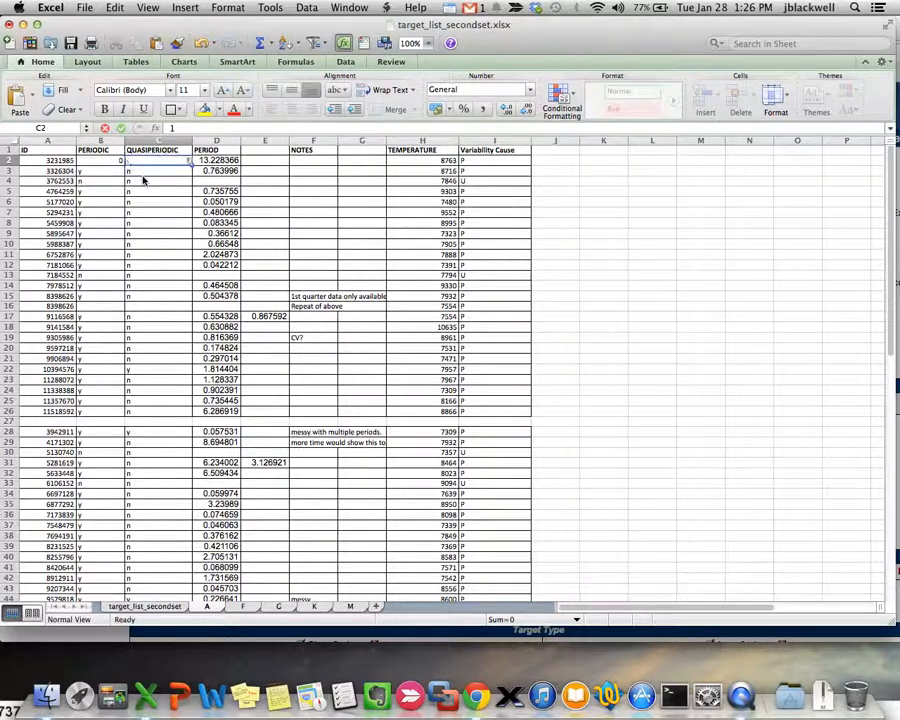
key("Tab")
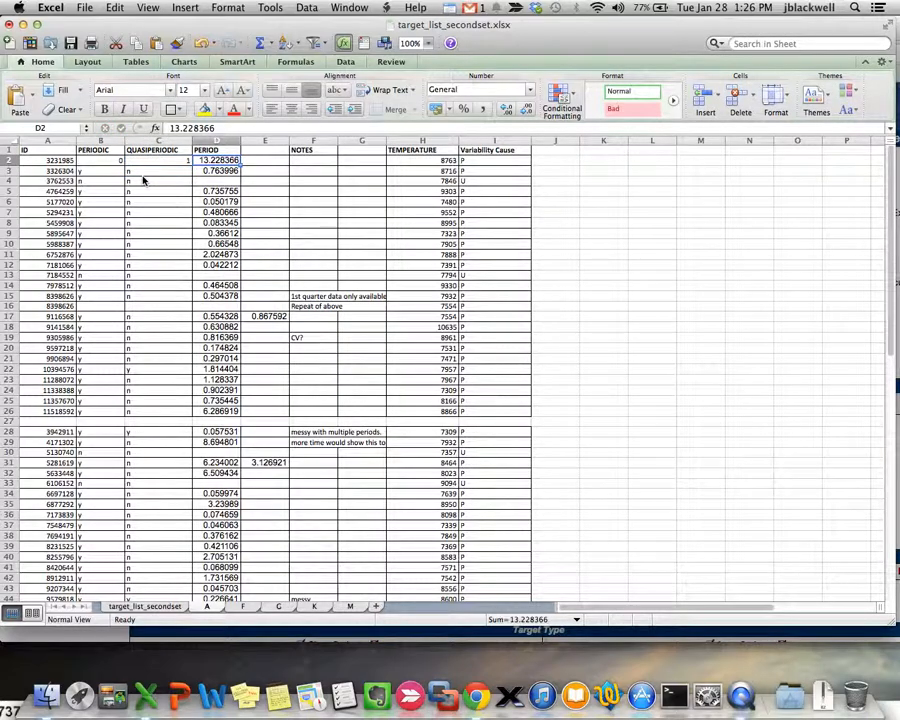
key("Delete")
key("Tab")
key("Tab")
key("Tab")
key("Tab")
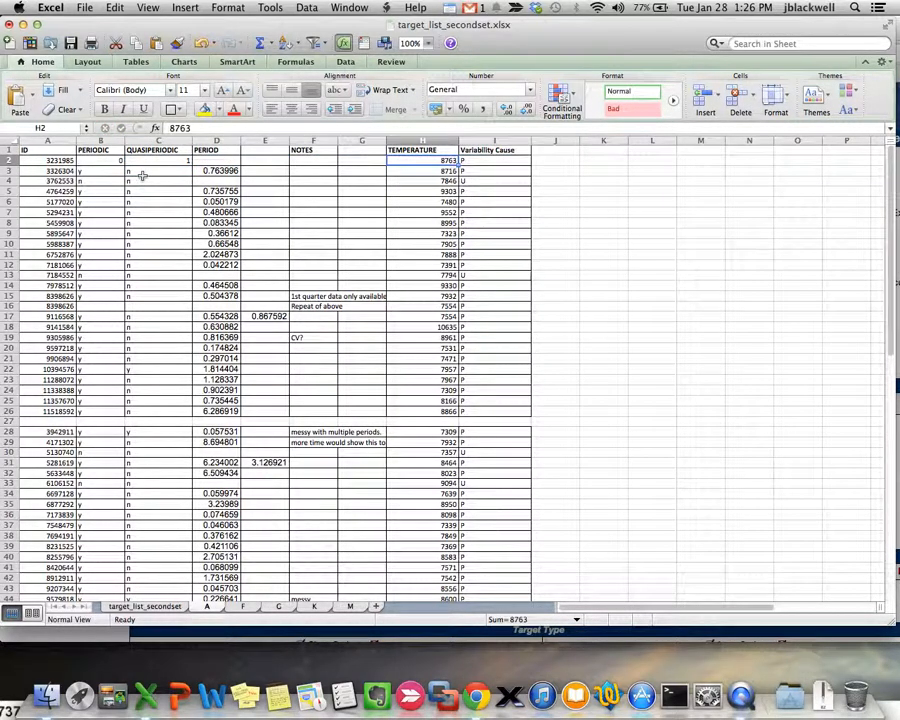
Return to the first star's row start and copy its ID, 3231985, from cell A2.
key("shift+Tab")
key("shift+Tab")
key("shift+Tab")
key("shift+Tab")
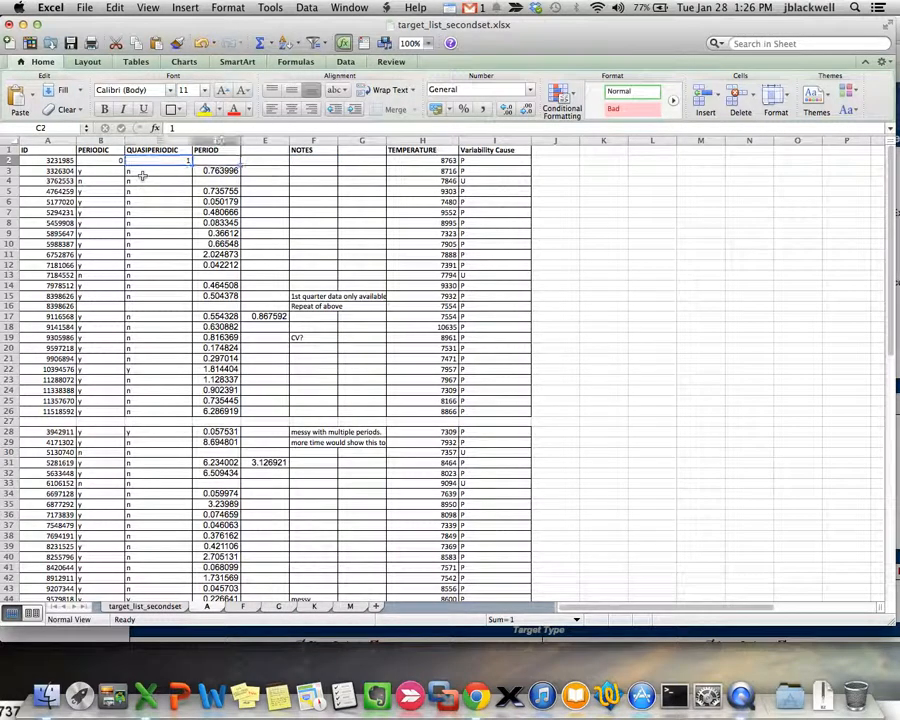
key("shift+Tab")
key("shift+Tab")
key("shift+Tab")
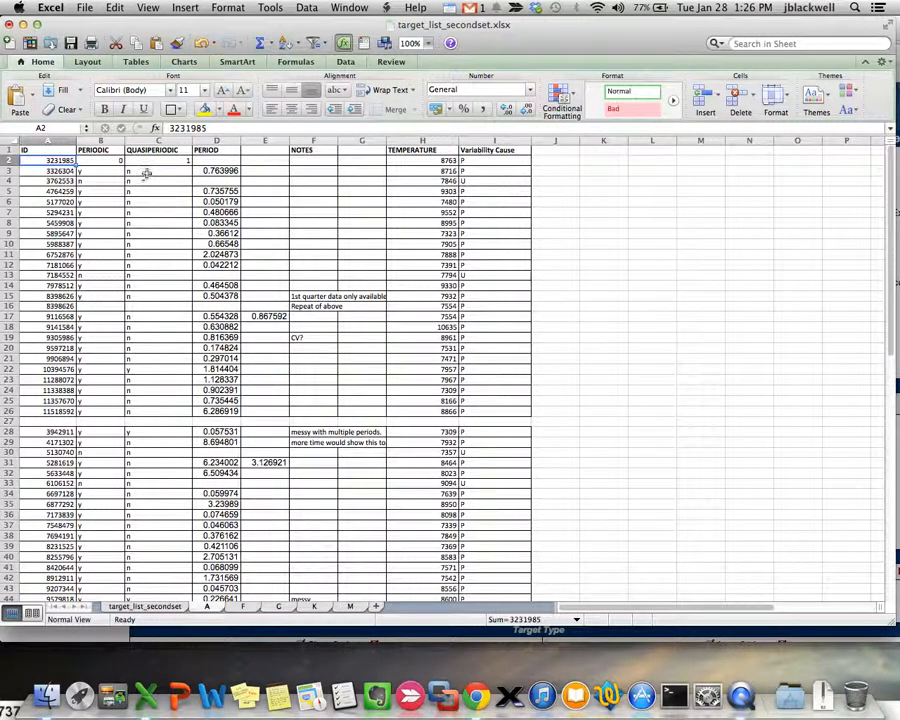
right_click(72, 163)
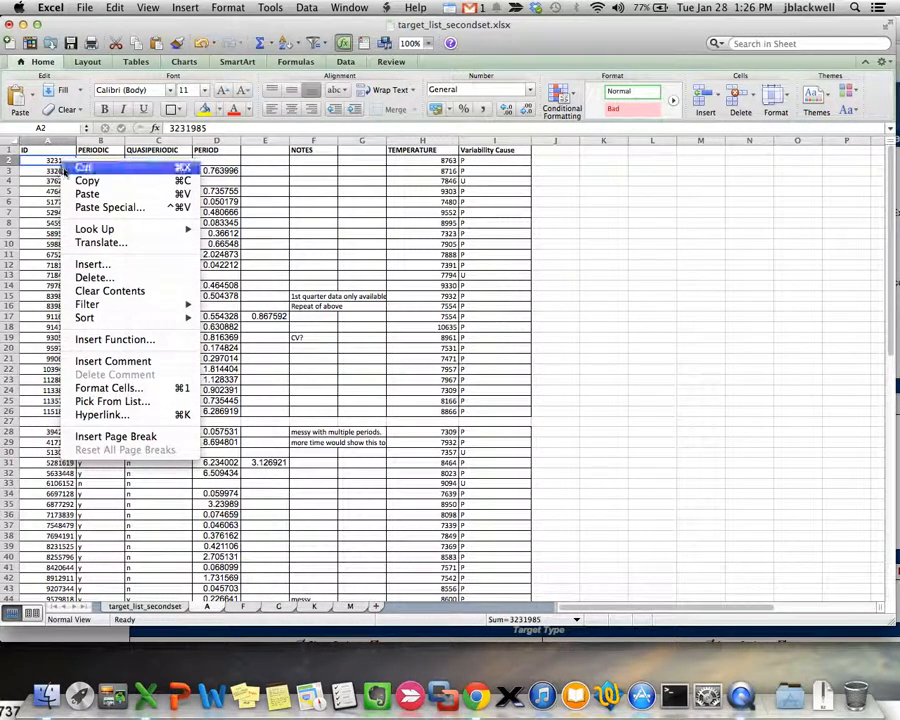
left_click(80, 181)
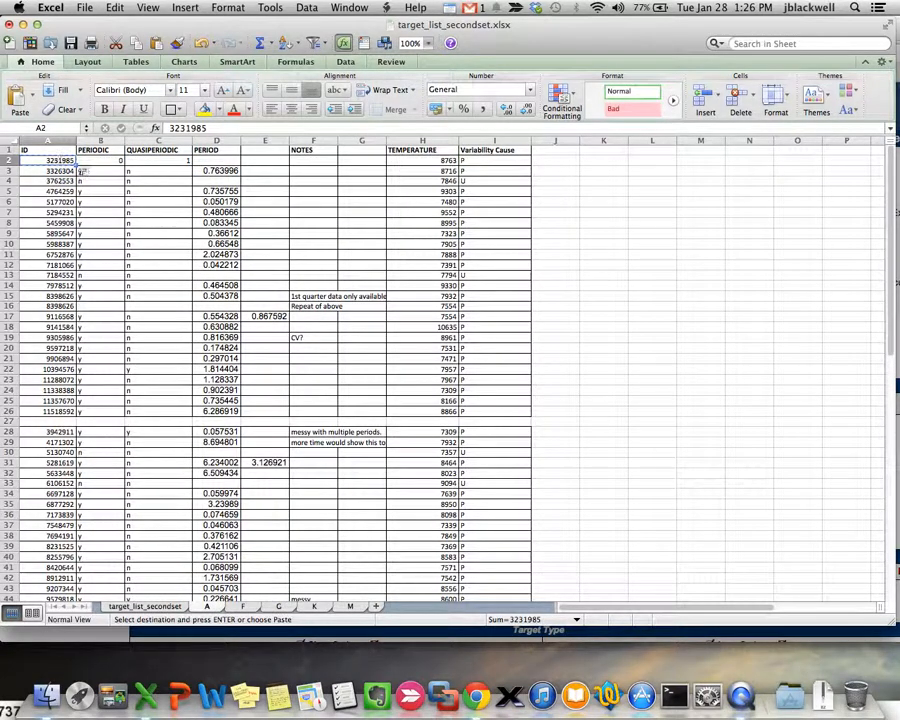
Switch to the NASA Exoplanet Archive in Chrome and retrieve the light curves for the copied Kepler ID.
key("super+Tab")
key("super+Tab")
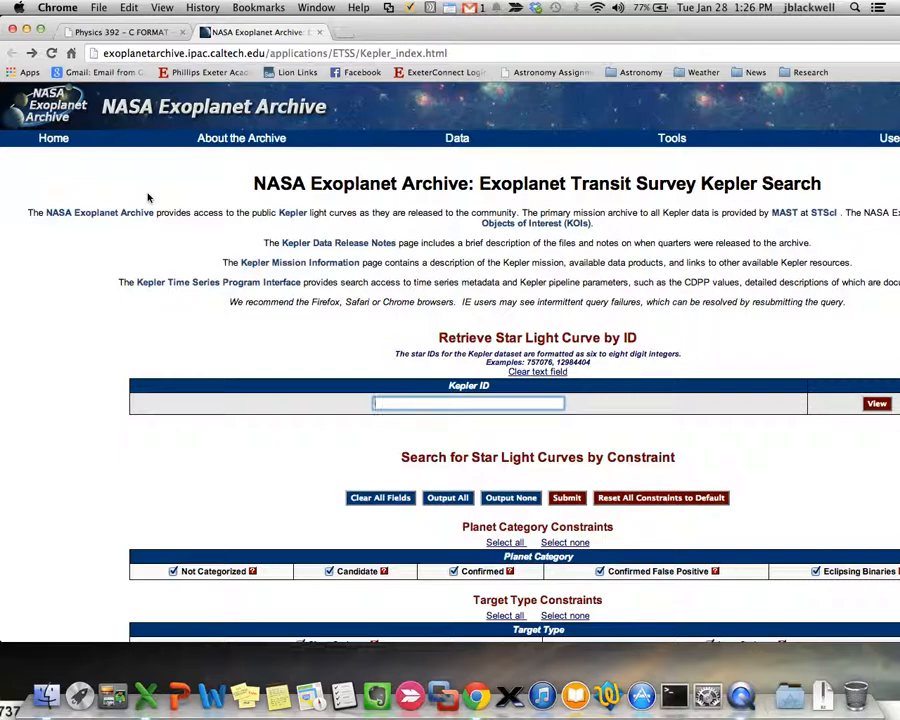
right_click(404, 403)
left_click(432, 426)
left_click(877, 404)
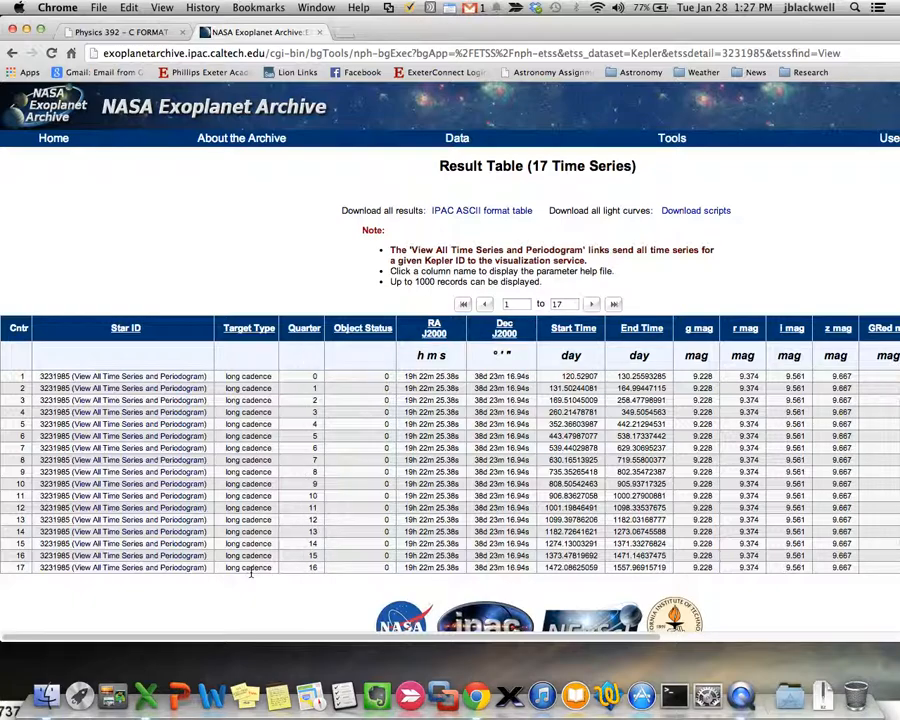
Open the time series viewer for star 3231985 and plot only quarter 16.
left_click(100, 568)
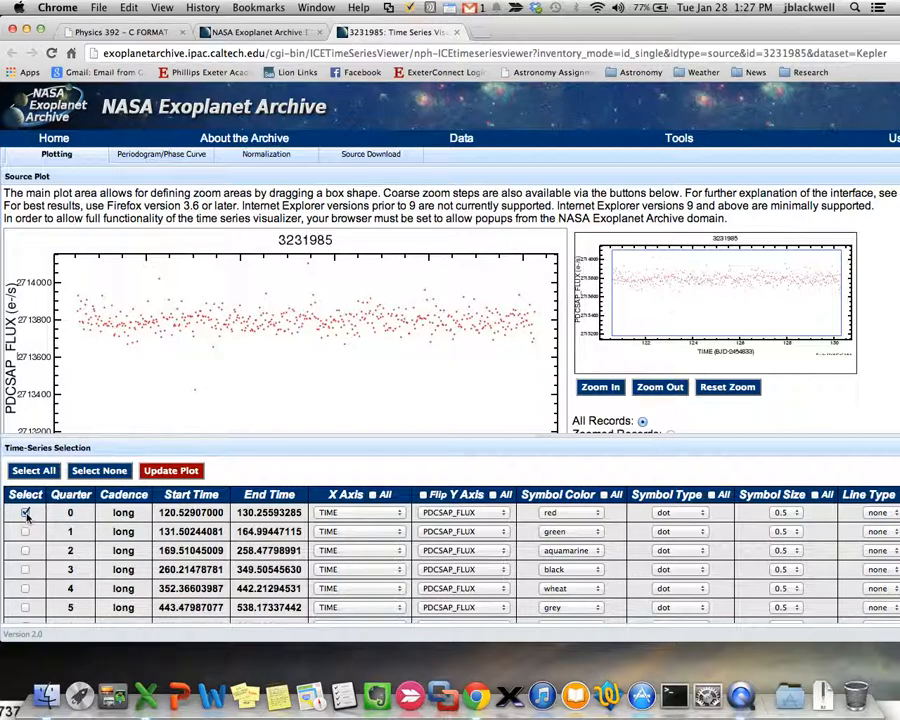
scroll(40, 555, "down", 5)
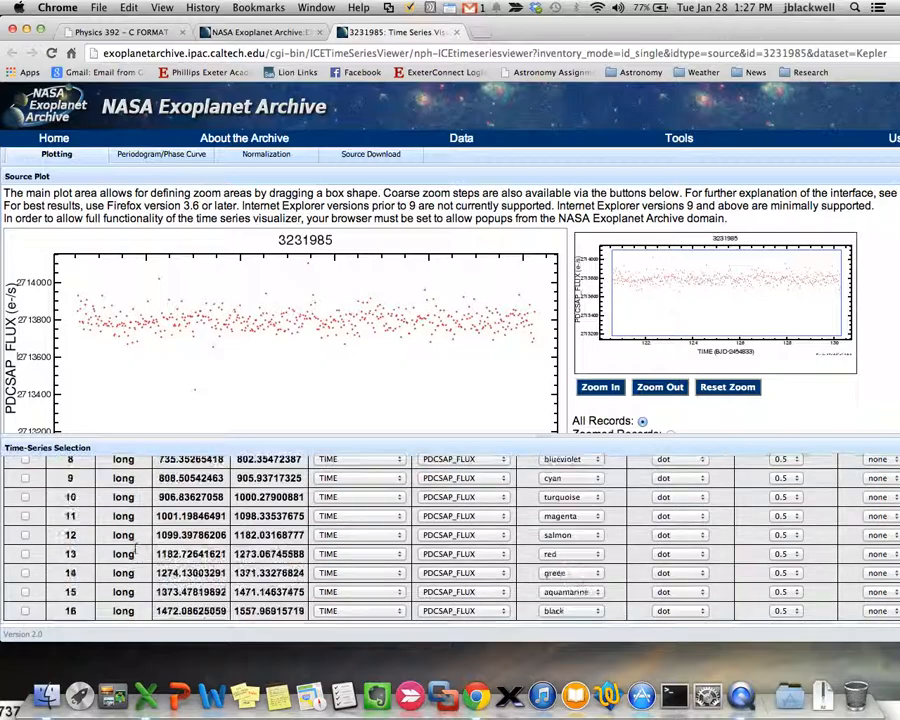
left_click(25, 610)
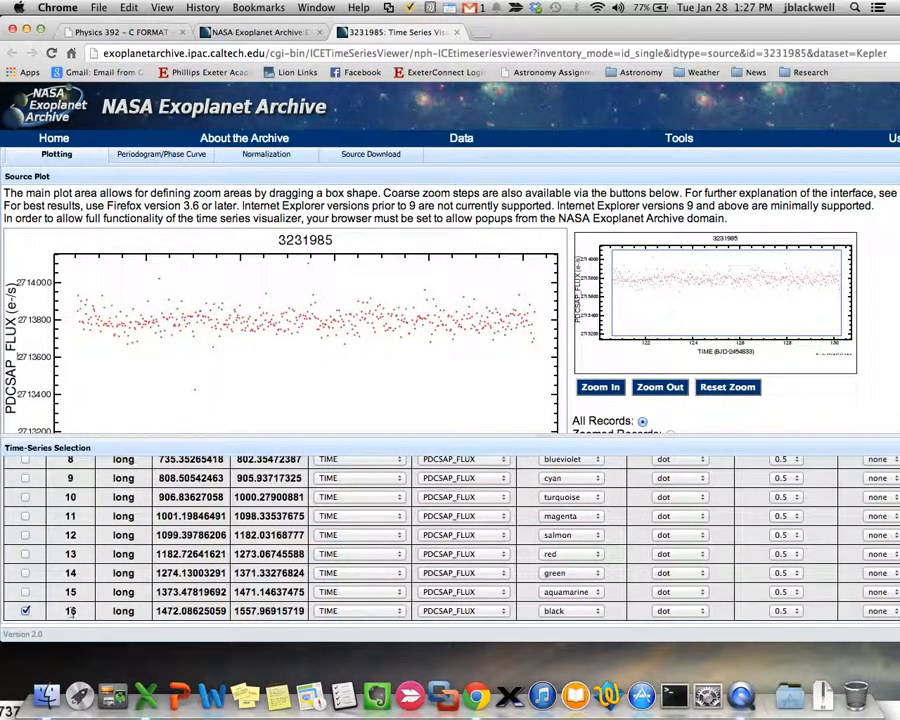
scroll(120, 560, "up", 5)
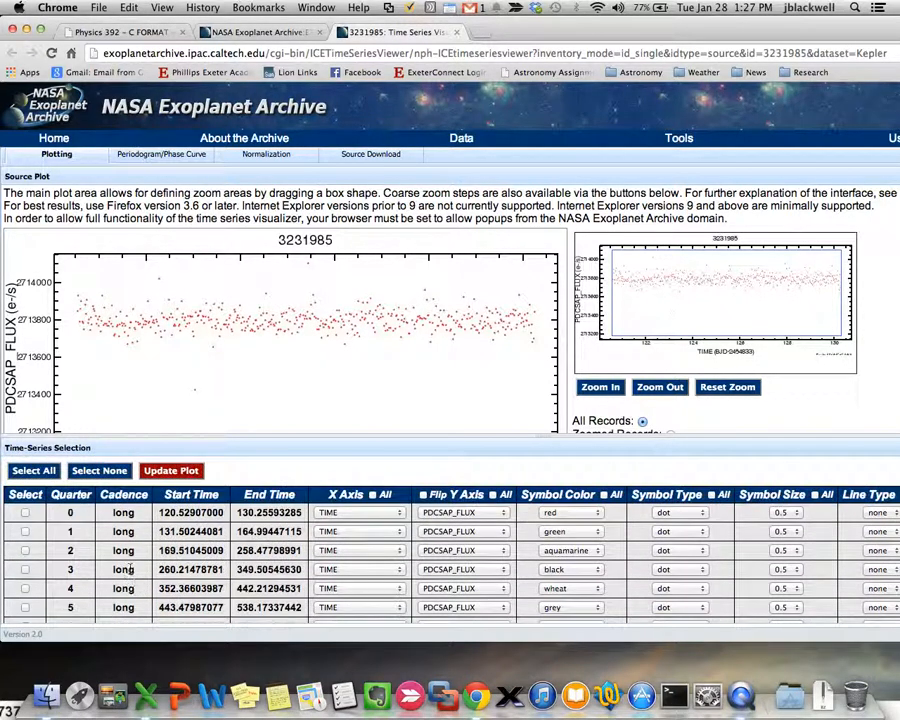
left_click(168, 471)
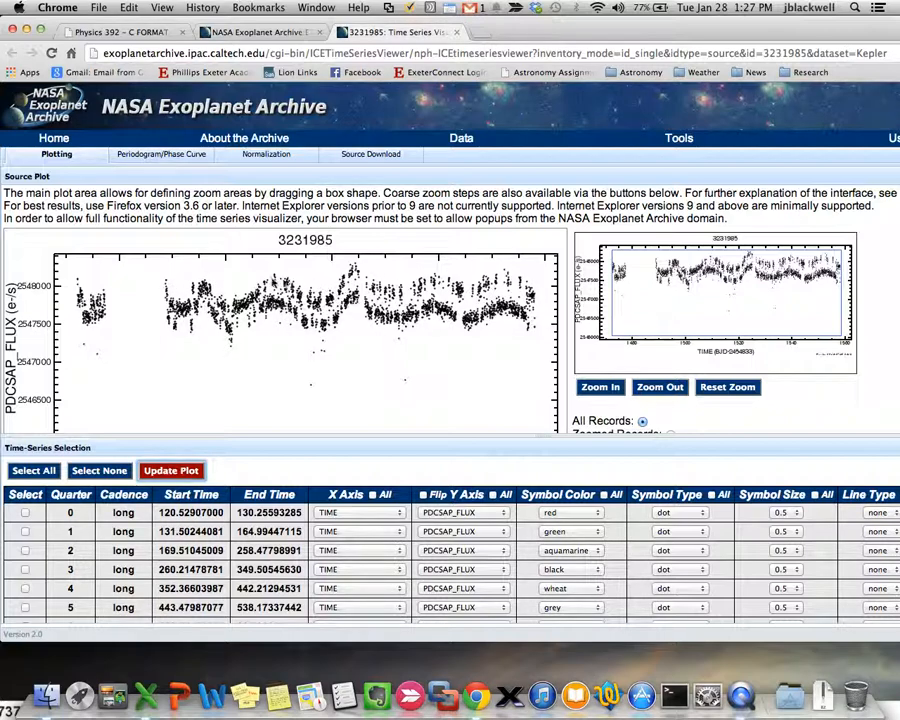
Inspect two narrow time windows of the quarter 16 light curve up close, then restore the full plot range.
left_click_drag(262, 260, 278, 347)
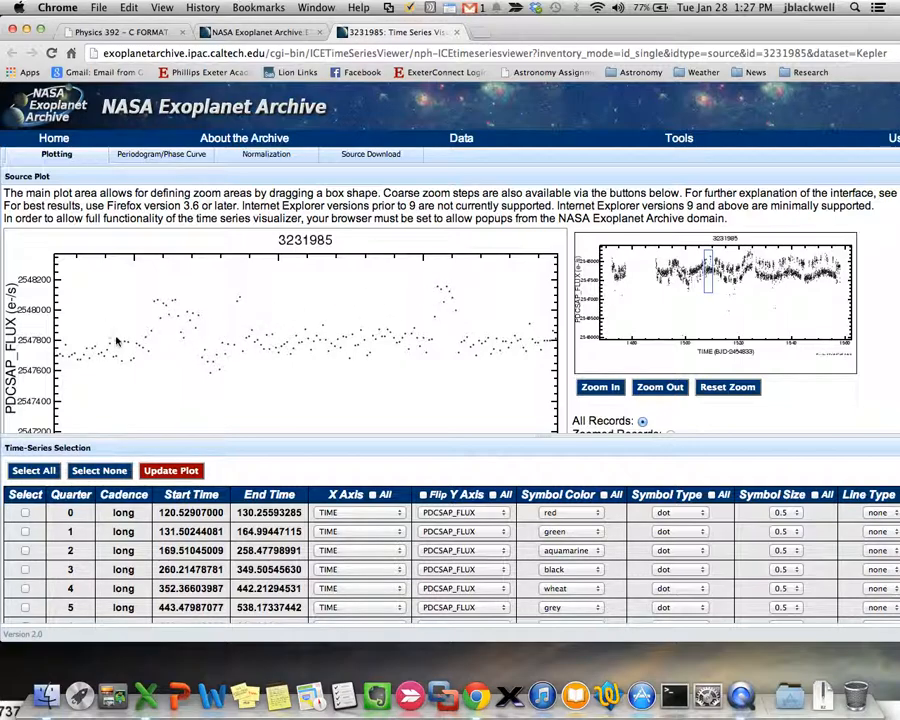
left_click_drag(708, 285, 740, 293)
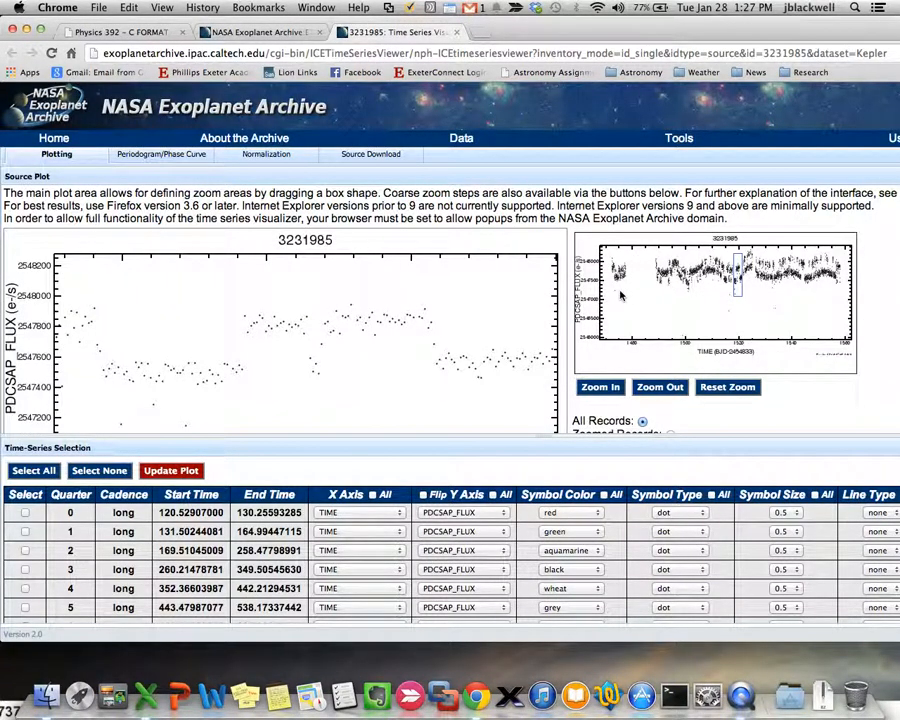
left_click(713, 390)
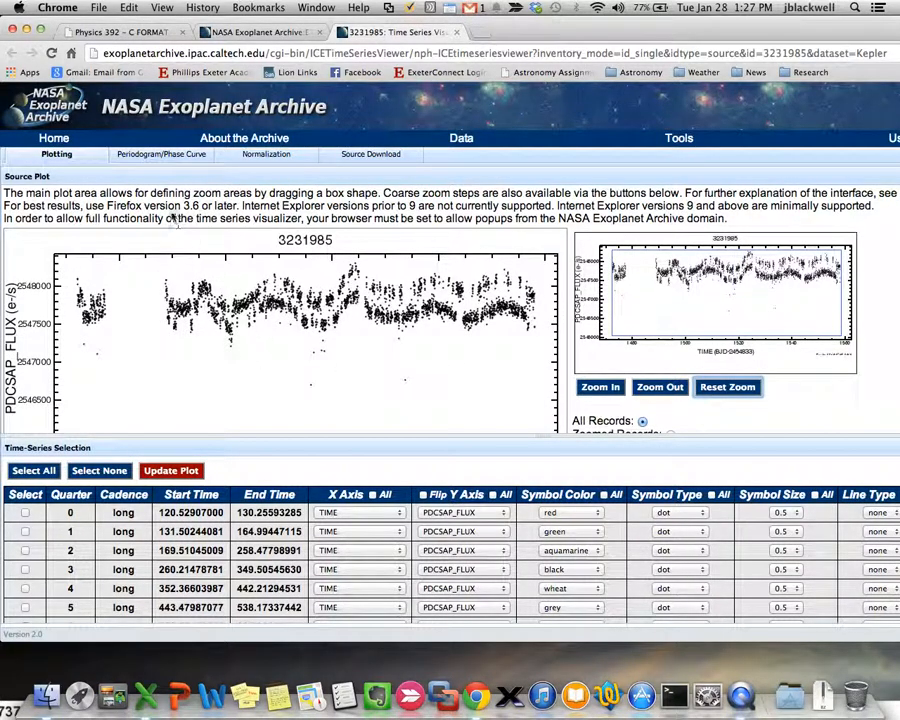
Compute the periodogram of PDCSAP_FLUX against TIME for star 3231985 using only quarter 16.
left_click(142, 156)
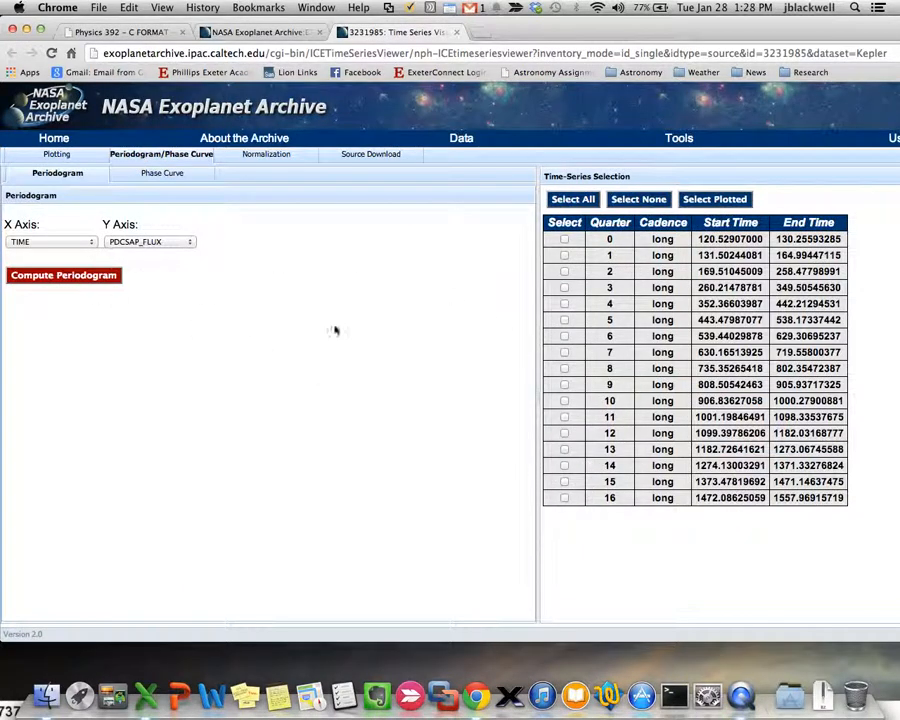
left_click(565, 499)
left_click(59, 278)
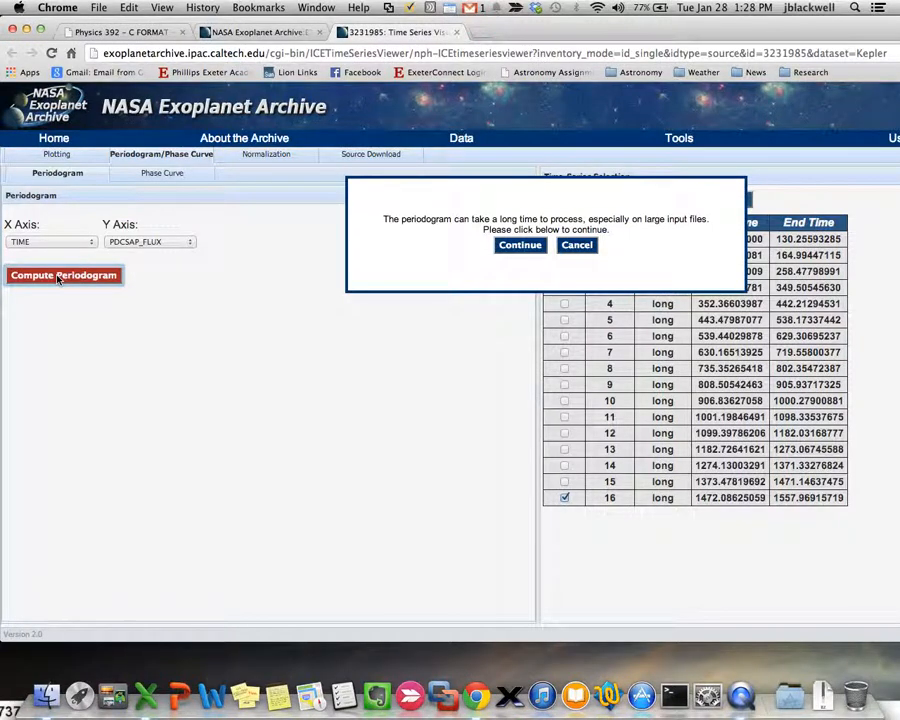
left_click(520, 246)
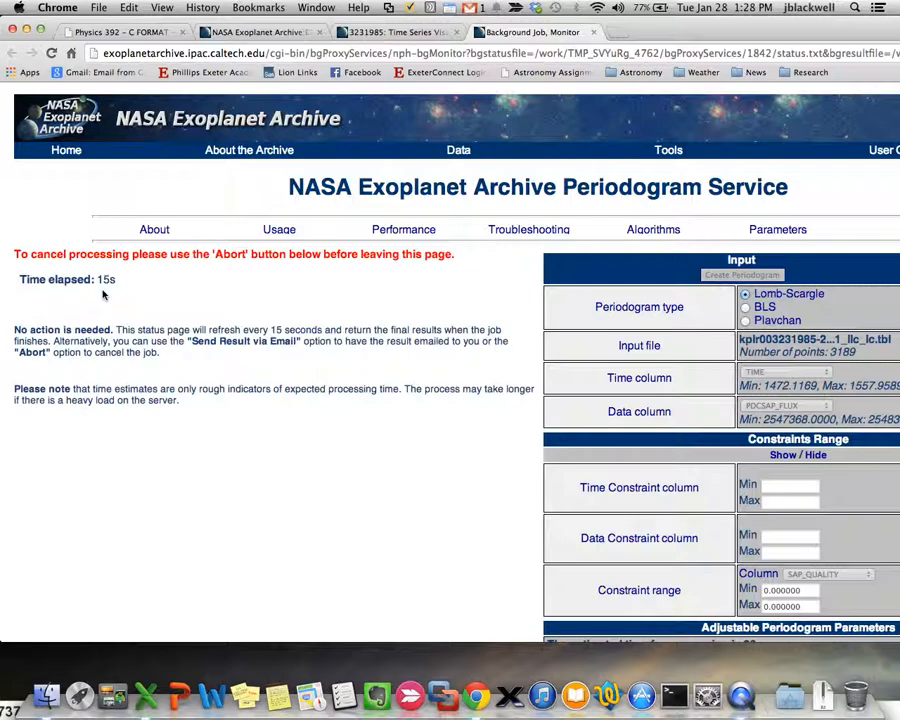
scroll(195, 396, "down", 5)
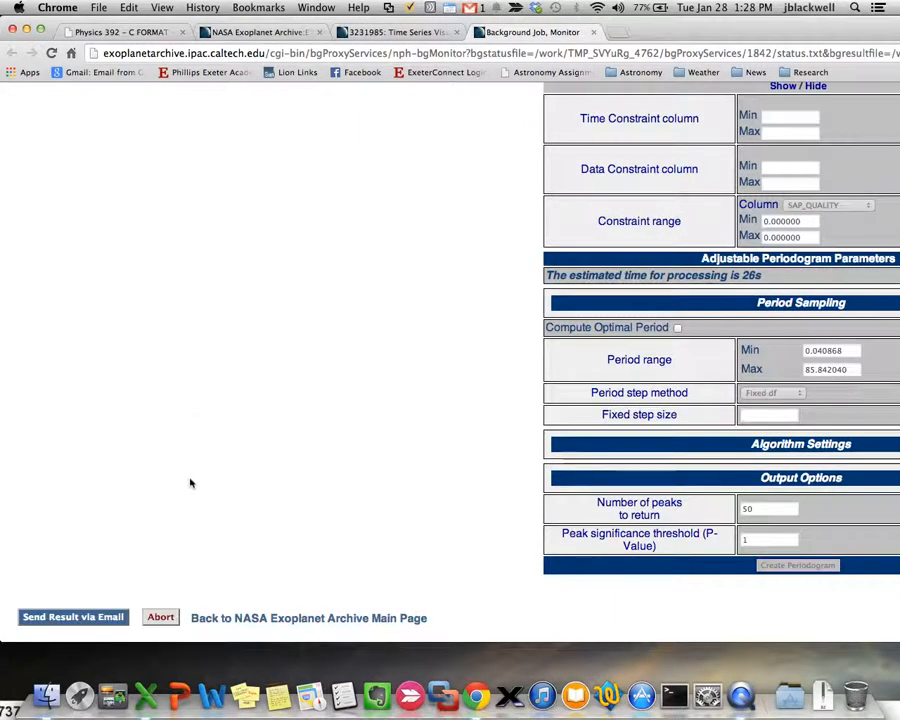
left_click(161, 619)
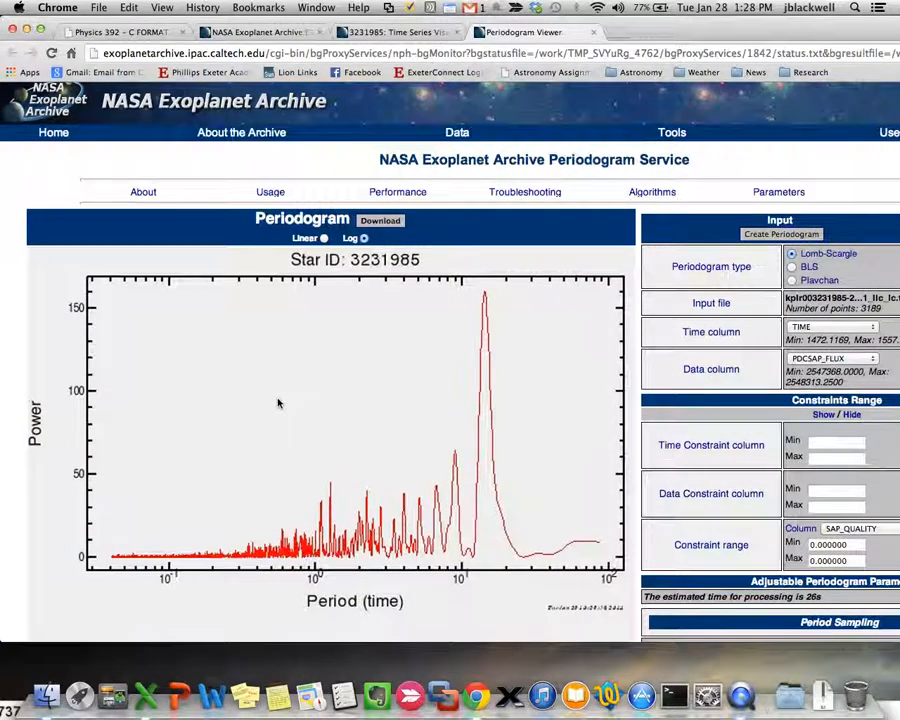
Review the periodogram's most significant periods and view the phased curve of the rank 1 period.
scroll(278, 402, "down", 3)
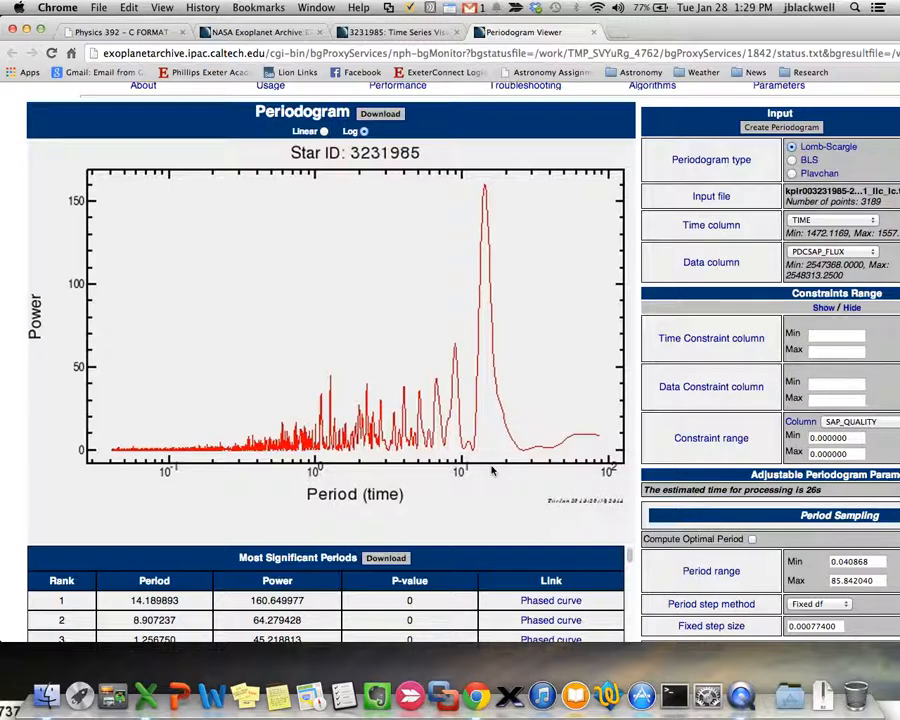
scroll(494, 468, "down", 6)
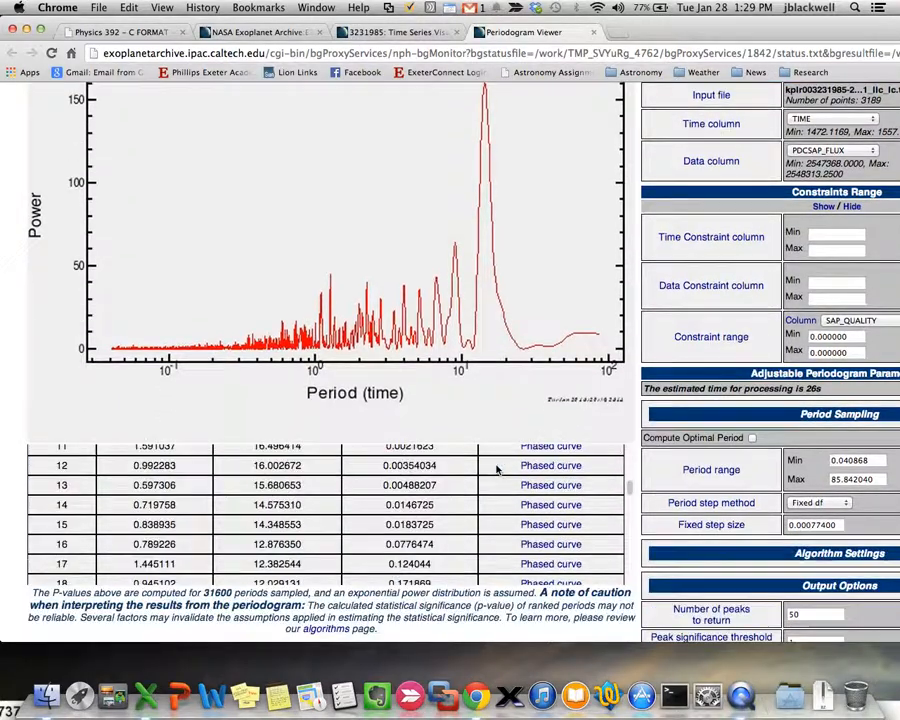
scroll(500, 488, "up", 4)
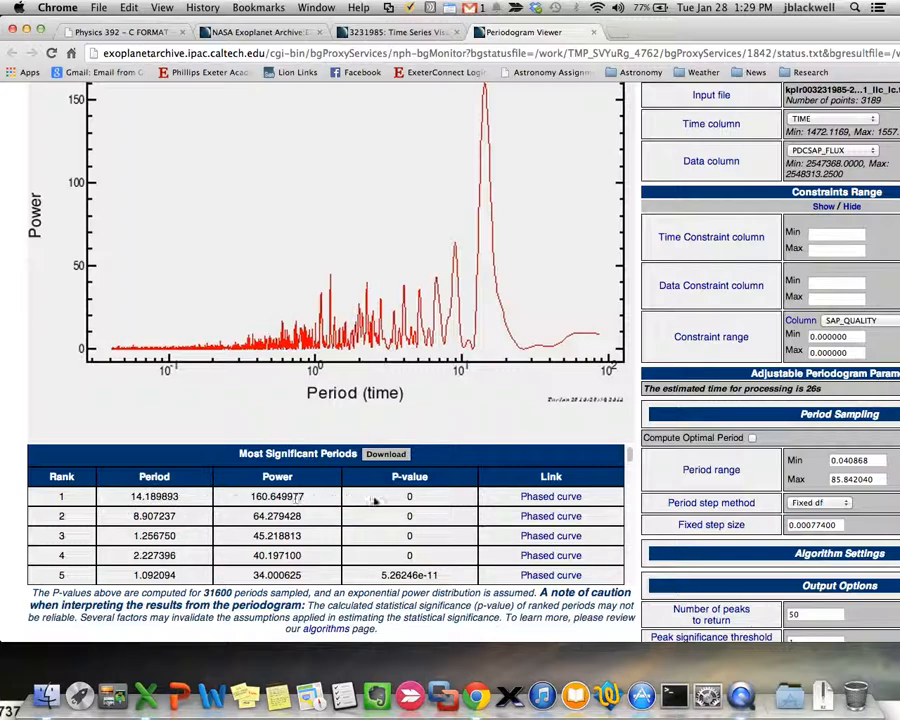
left_click(526, 496)
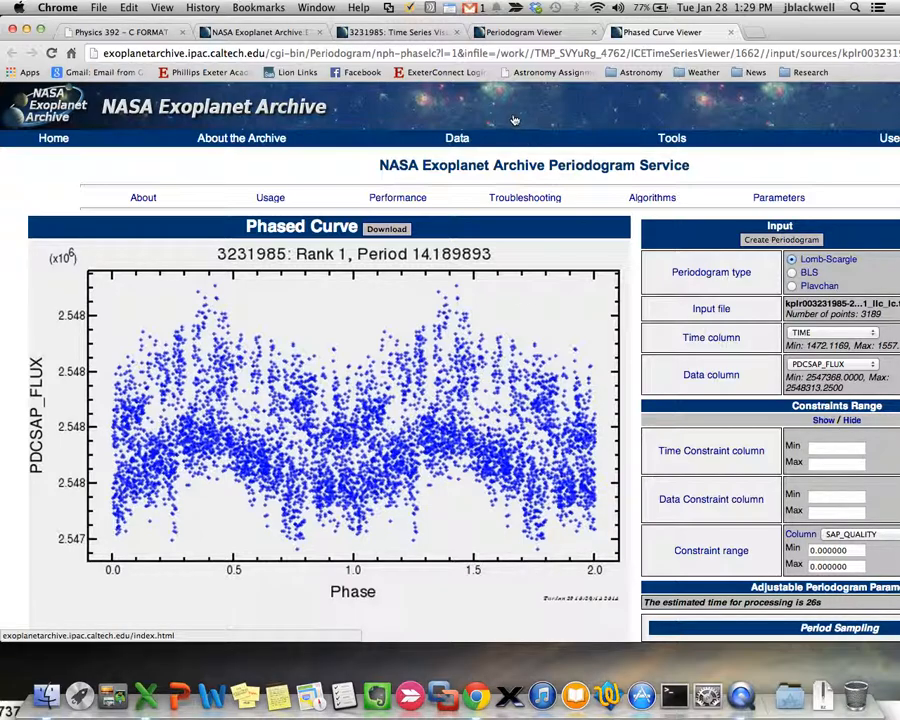
left_click_drag(418, 257, 447, 257)
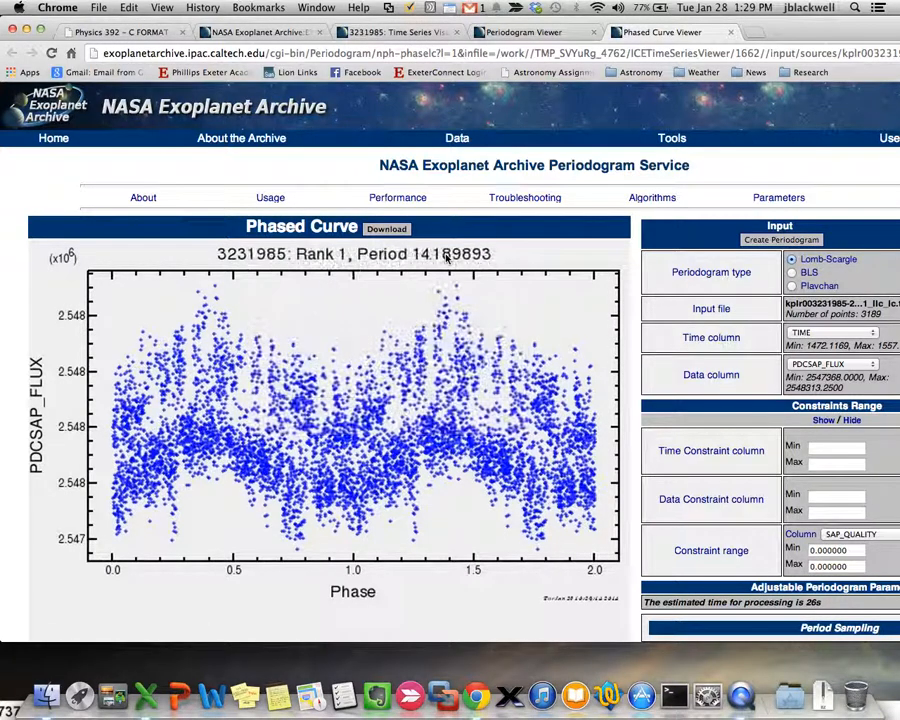
Return to the periodogram results and copy the rank 1 period, 14.189893, from the Most Significant Periods table.
left_click(551, 37)
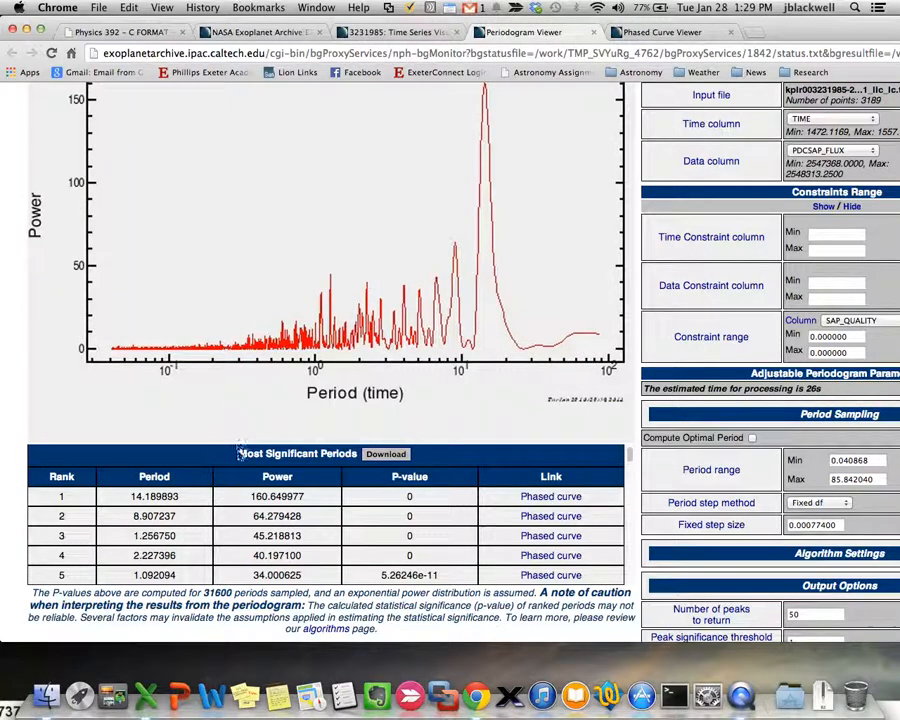
double_click(154, 496)
right_click(176, 496)
left_click(196, 503)
Switch to the Excel target list and paste the copied period 14.189893 into the first star's PERIOD cell, D2.
key("super+Tab")
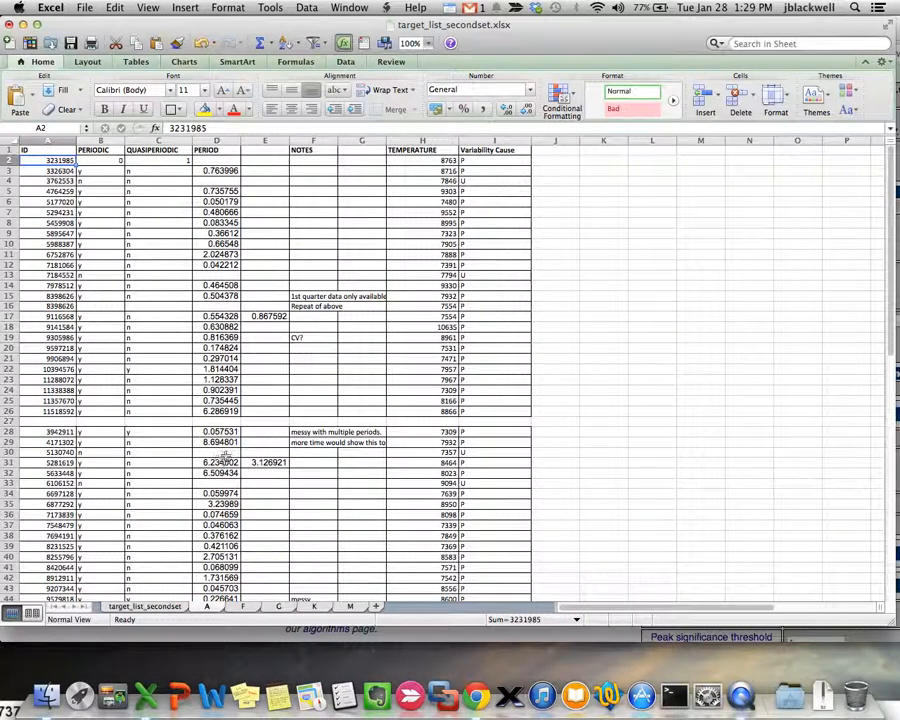
left_click(214, 160)
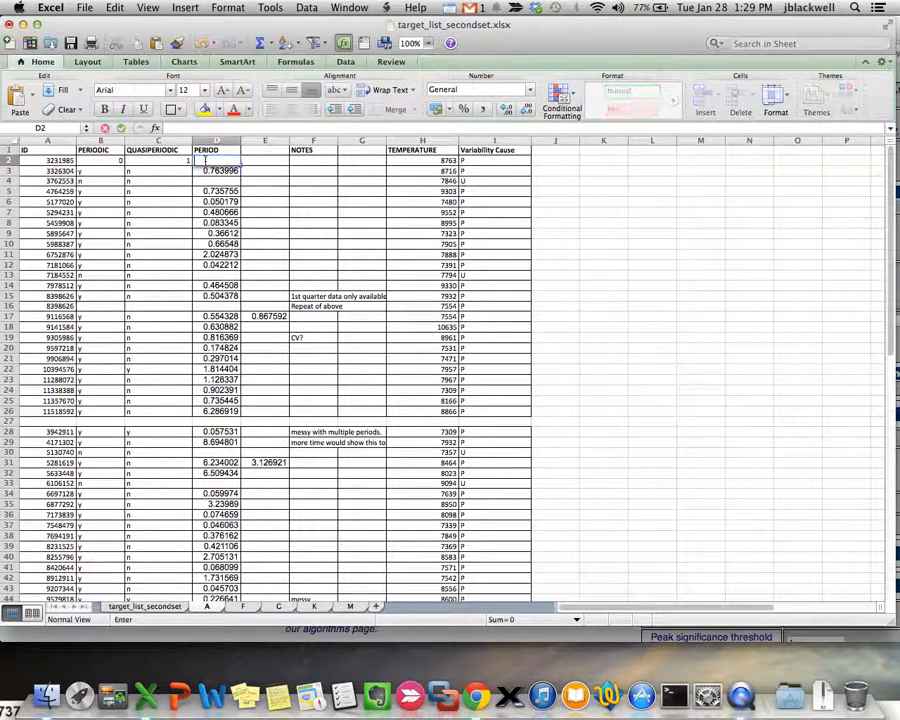
right_click(214, 160)
left_click(242, 199)
key("Return")
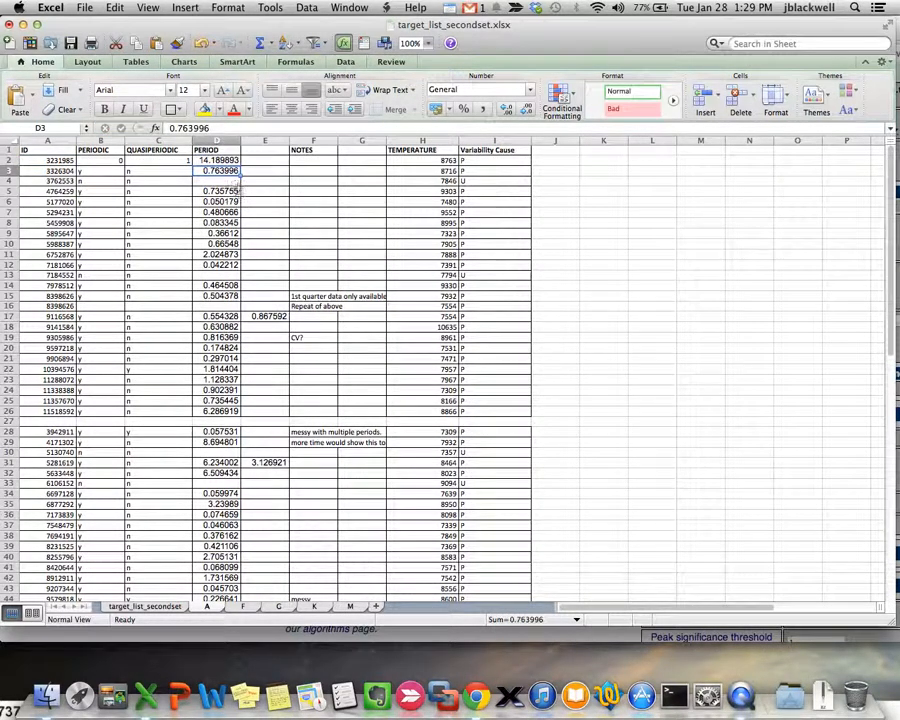
left_click(226, 161)
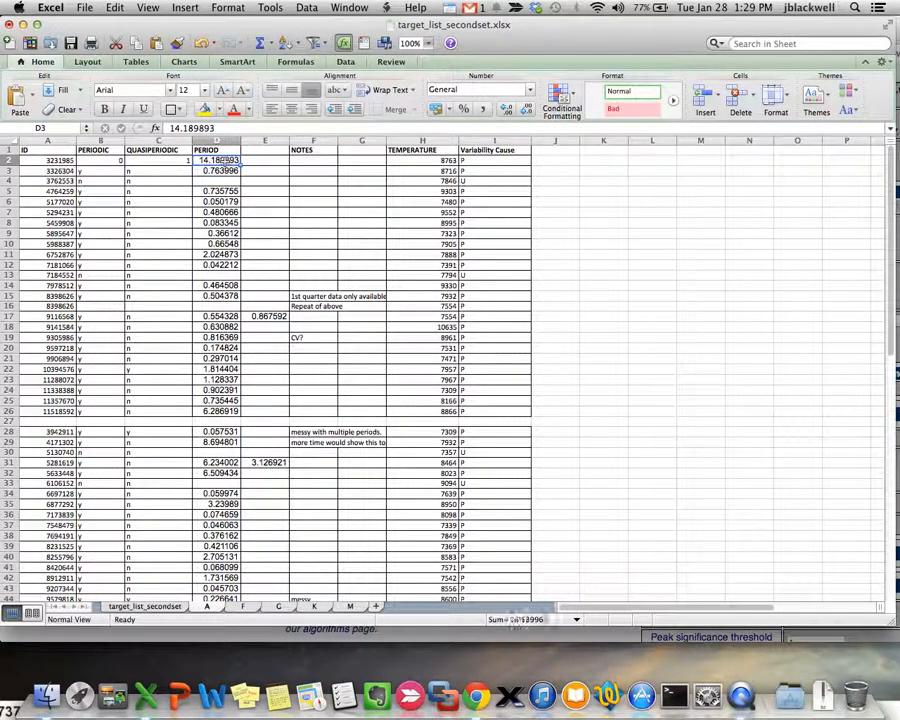
Review the NOTES, TEMPERATURE and Variability Cause columns for the first star on sheet A.
left_click(326, 161)
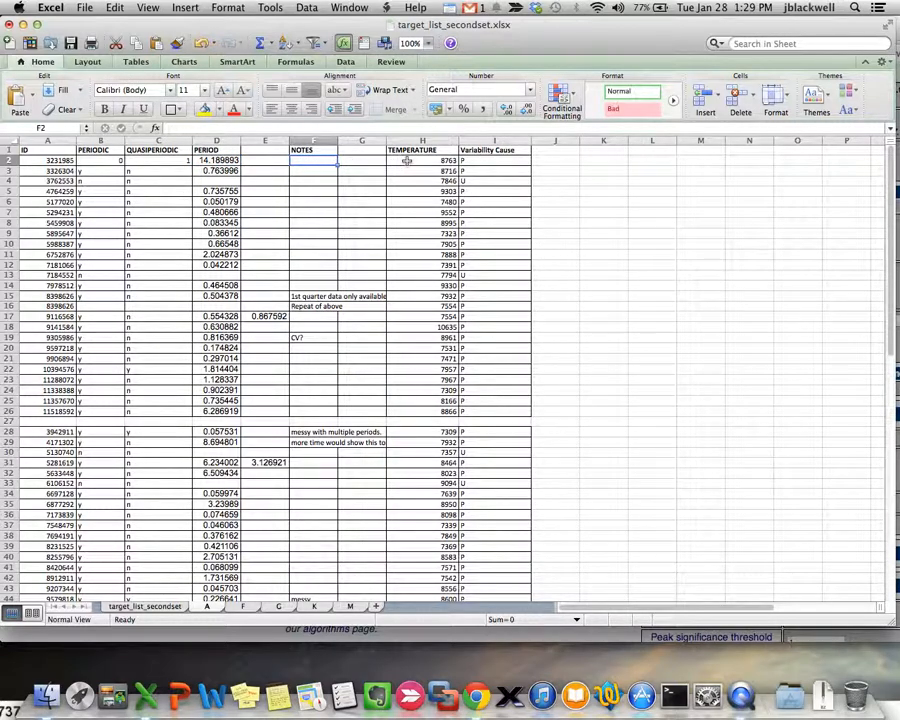
left_click_drag(422, 140, 494, 140)
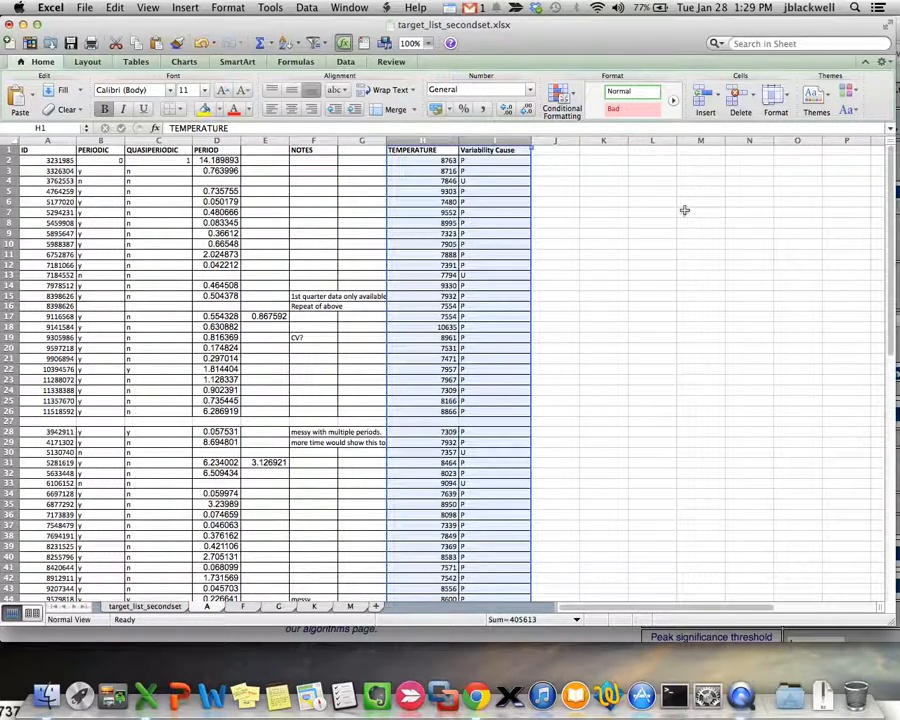
left_click(486, 161)
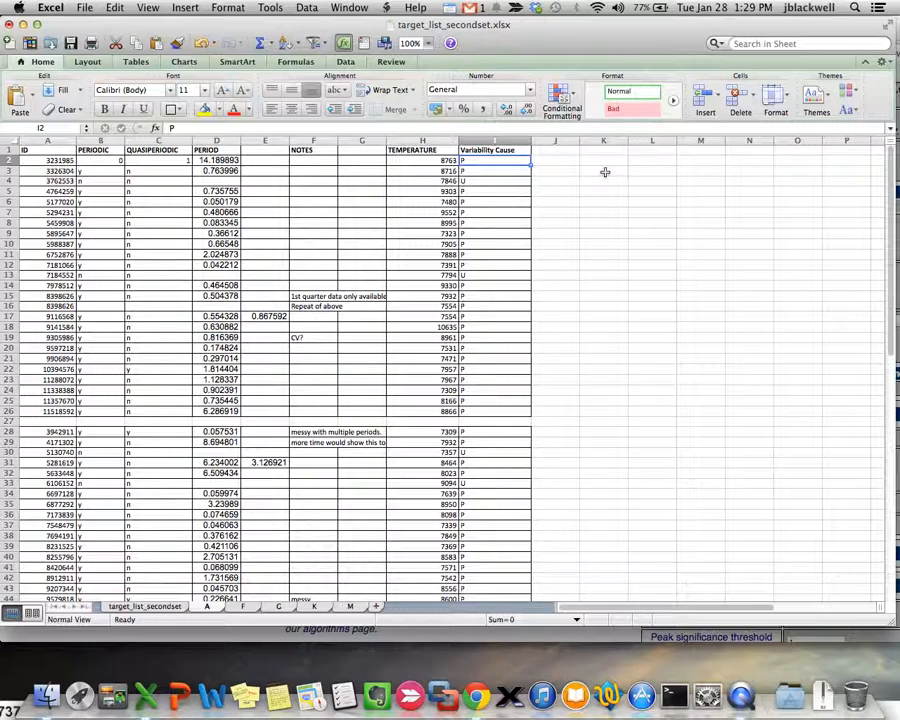
Examine the A, F, G, K and M star ID lists on the target_list_secondset sheet, including the second ID column.
left_click(147, 608)
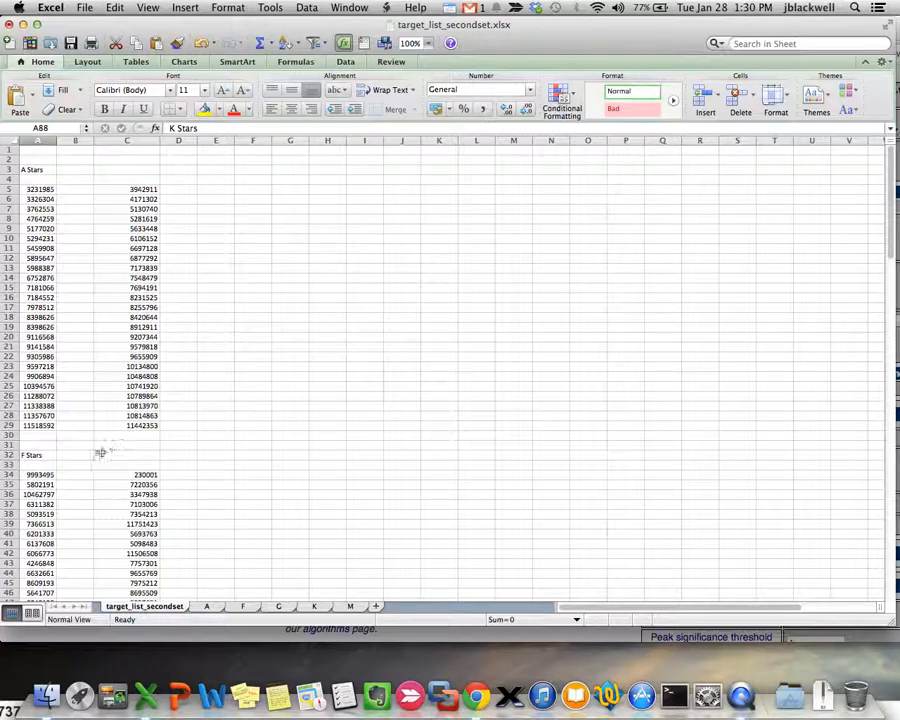
scroll(71, 438, "down", 15)
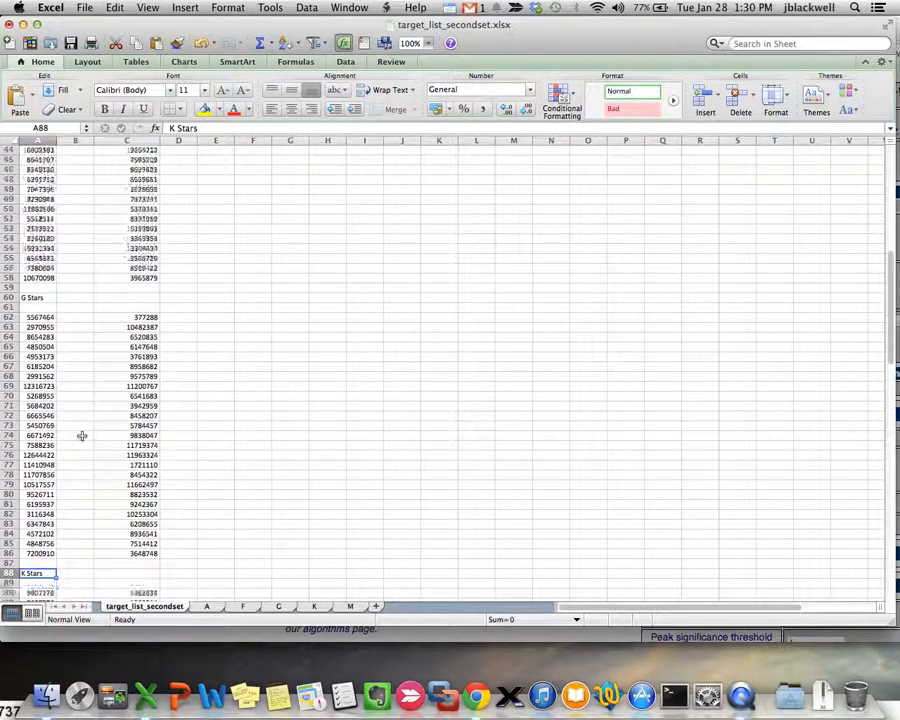
scroll(82, 435, "down", 20)
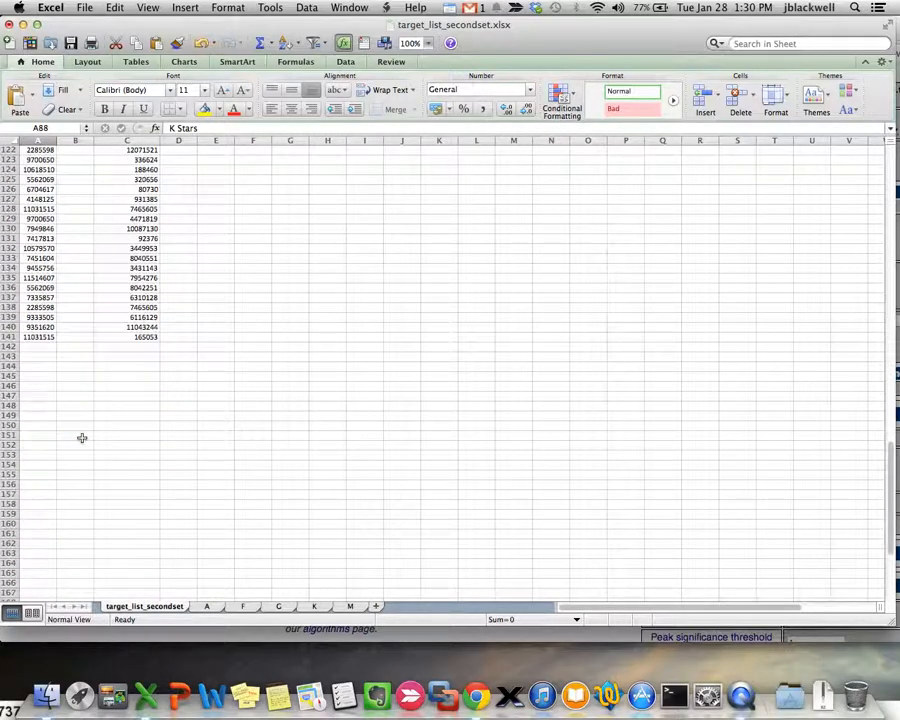
scroll(82, 437, "up", 20)
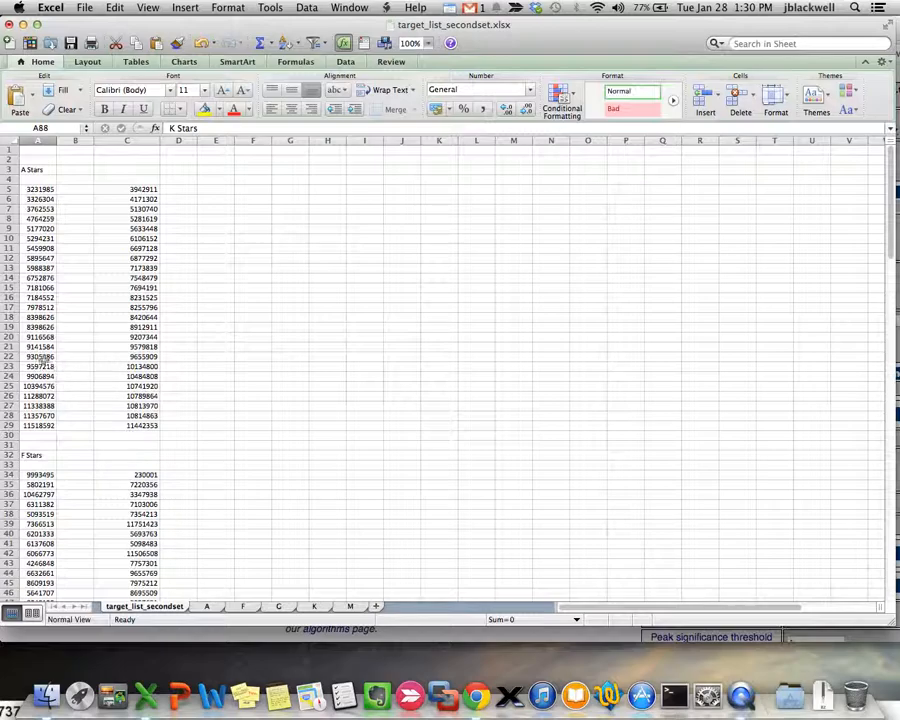
scroll(100, 428, "down", 10)
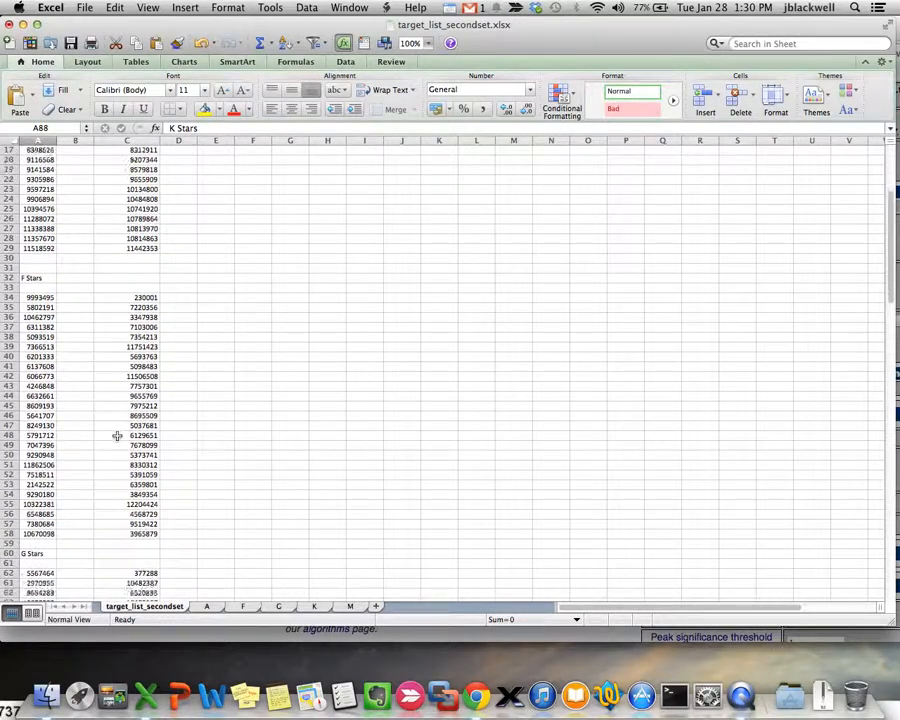
scroll(118, 433, "down", 20)
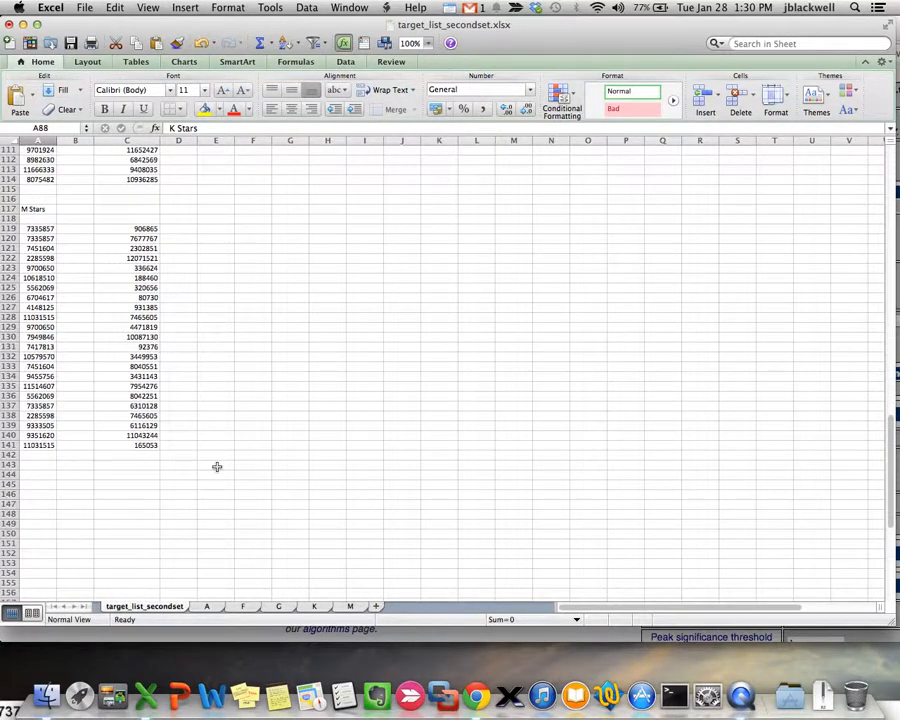
scroll(215, 466, "up", 20)
scroll(215, 466, "up", 17)
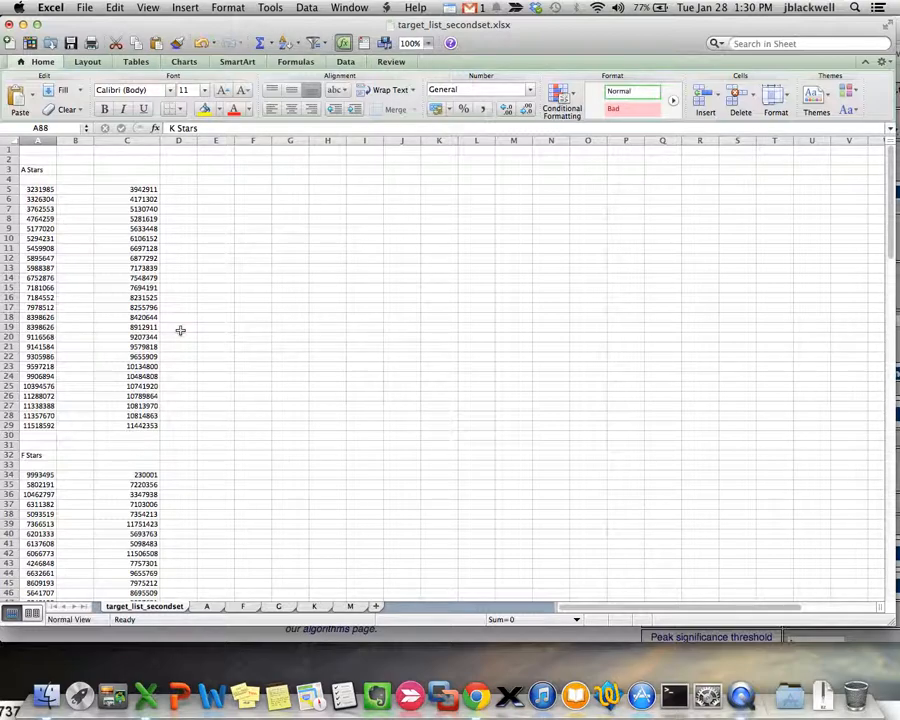
left_click(143, 189)
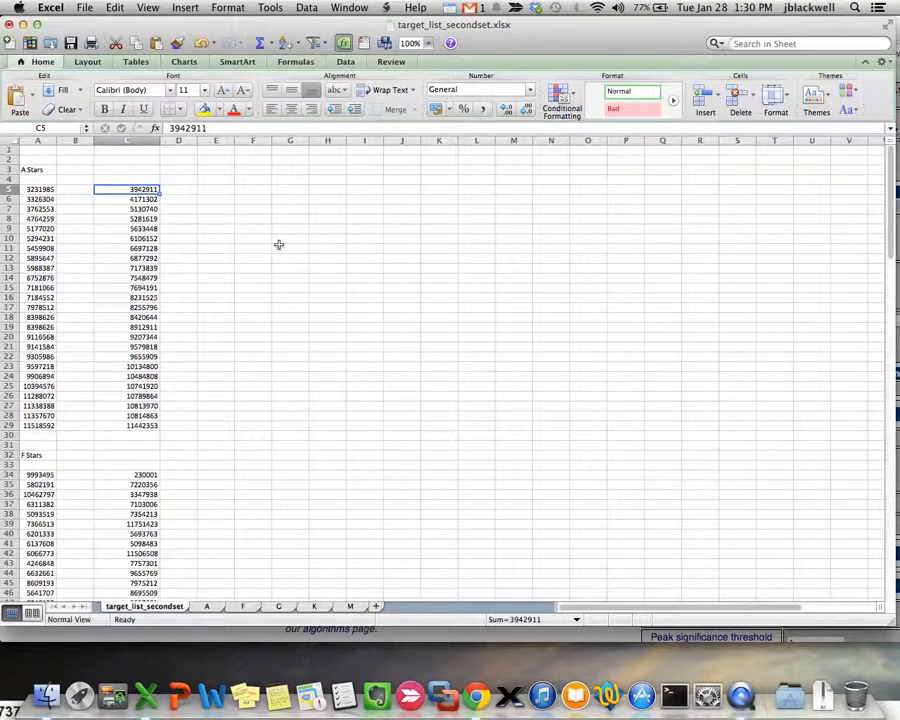
Look through the individual star class sheets up to M, then return to the target_list_secondset sheet.
left_click(240, 607)
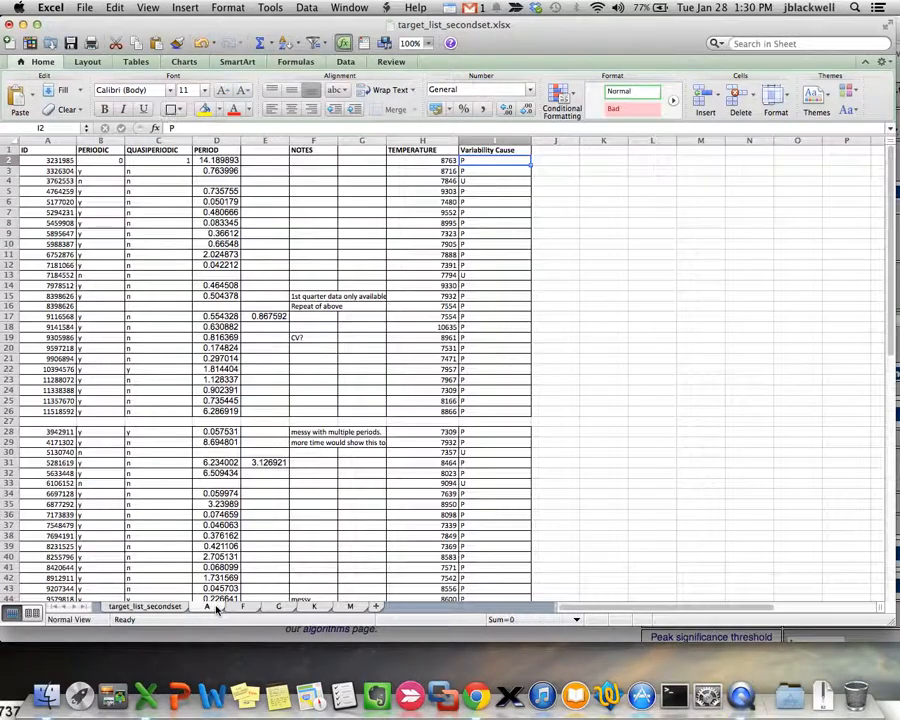
left_click(276, 607)
left_click(315, 607)
left_click(349, 607)
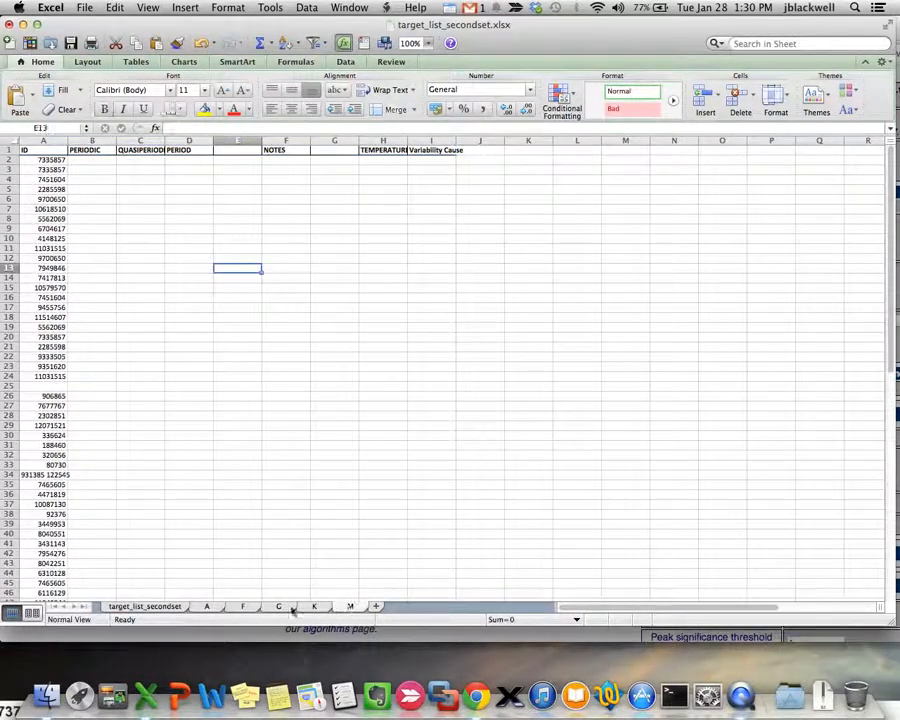
left_click(155, 608)
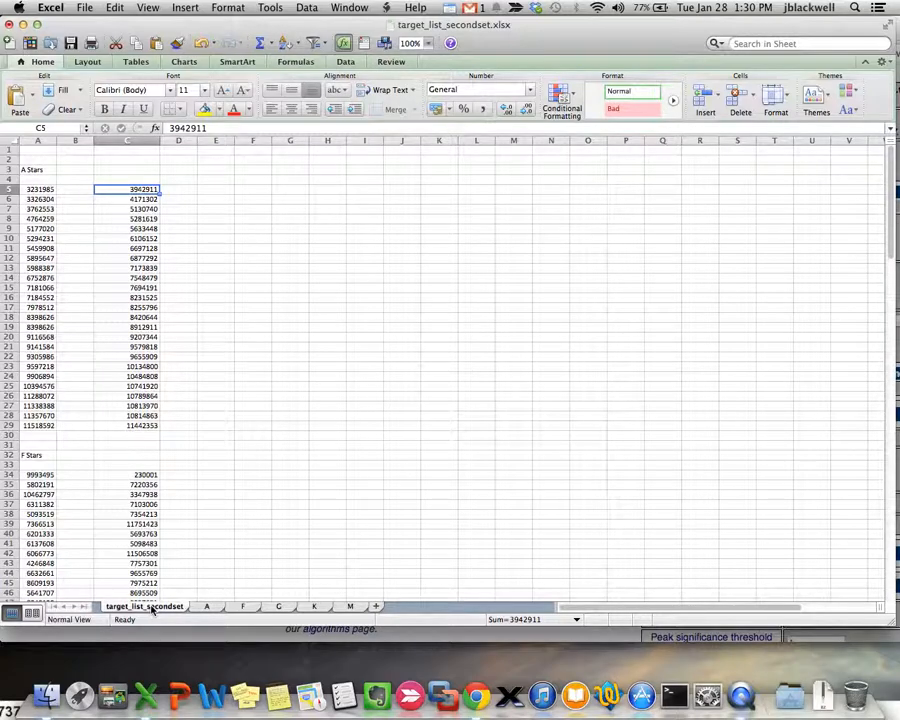
key("super+Tab")
key("super+Tab")
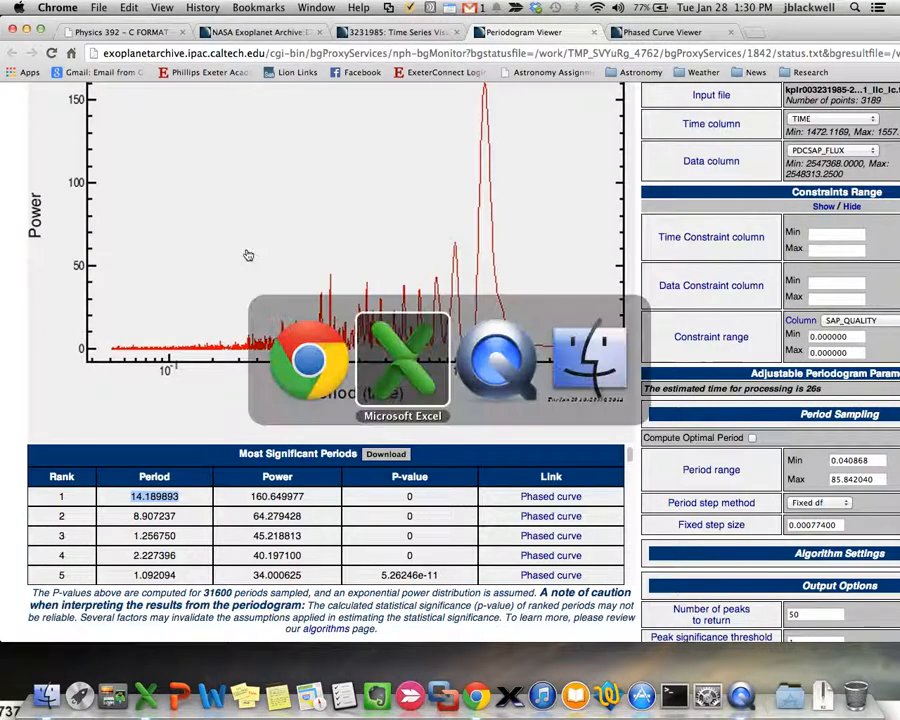
key("super+Tab")
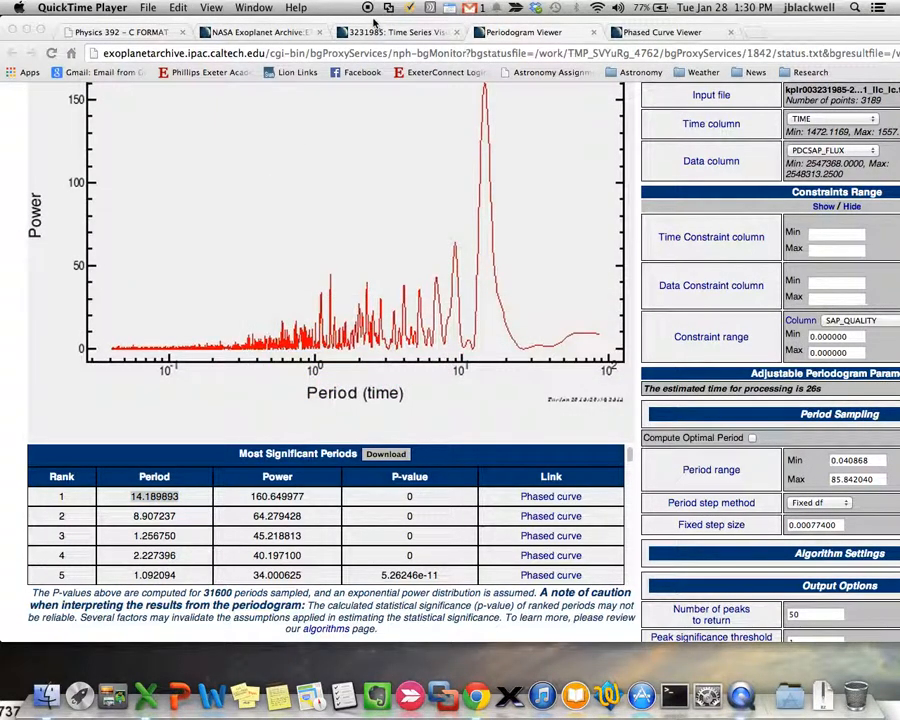